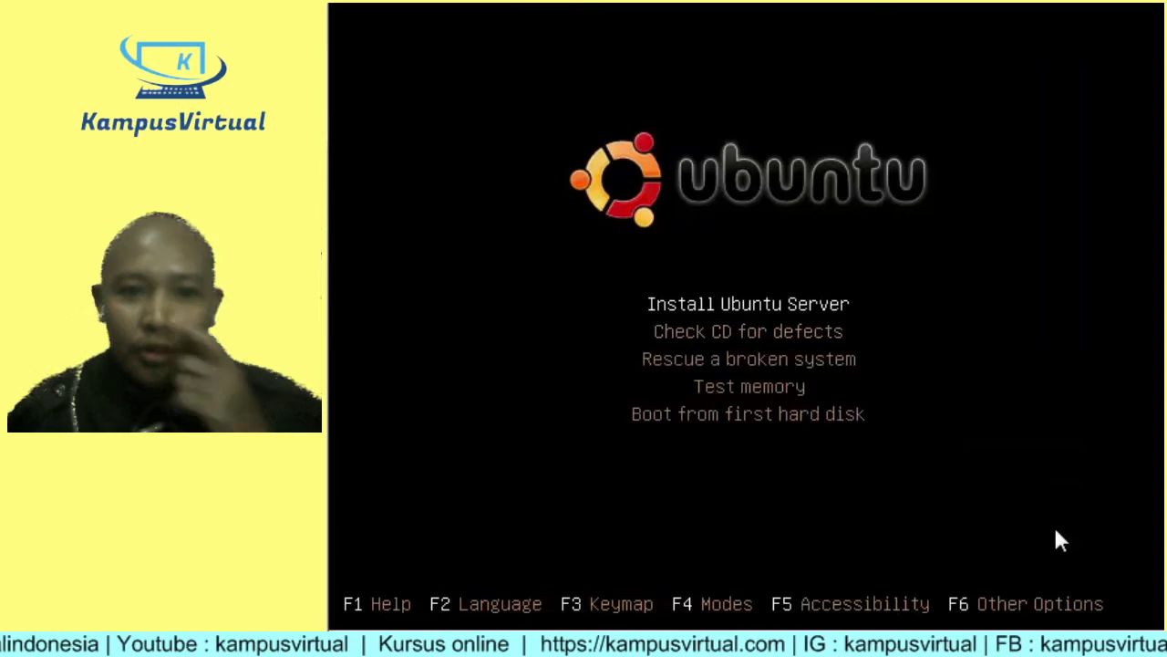
- Start the Ubuntu Server installation from the boot menu
{"action": "key", "text": "Return"}
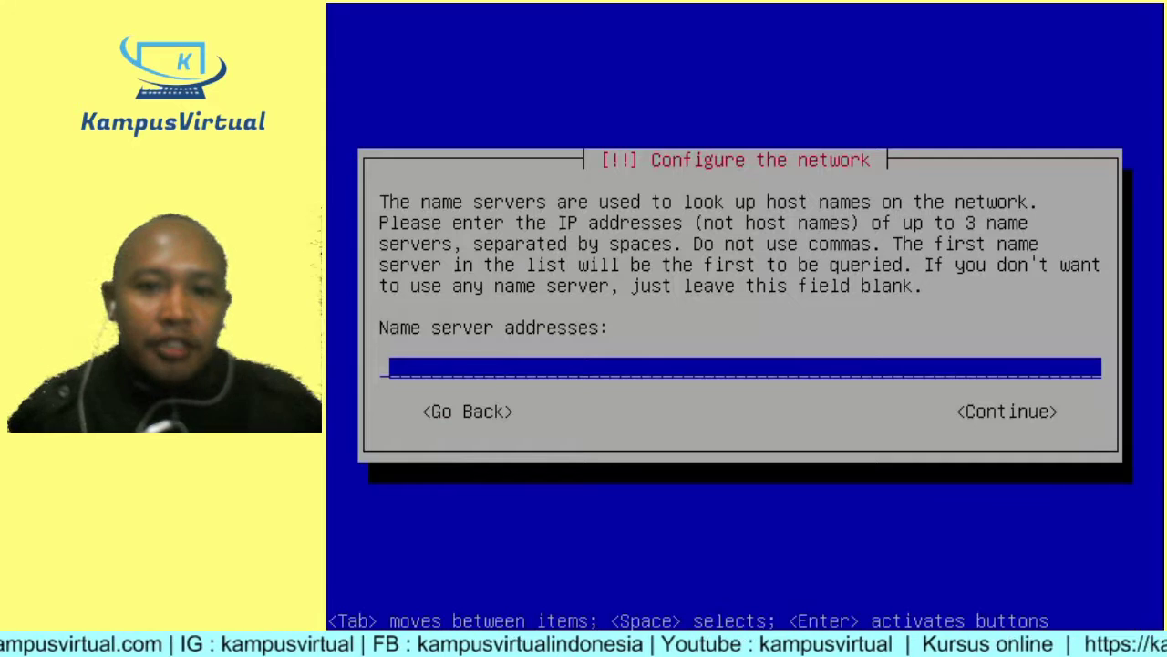
{"action": "type", "text": "kampus"}
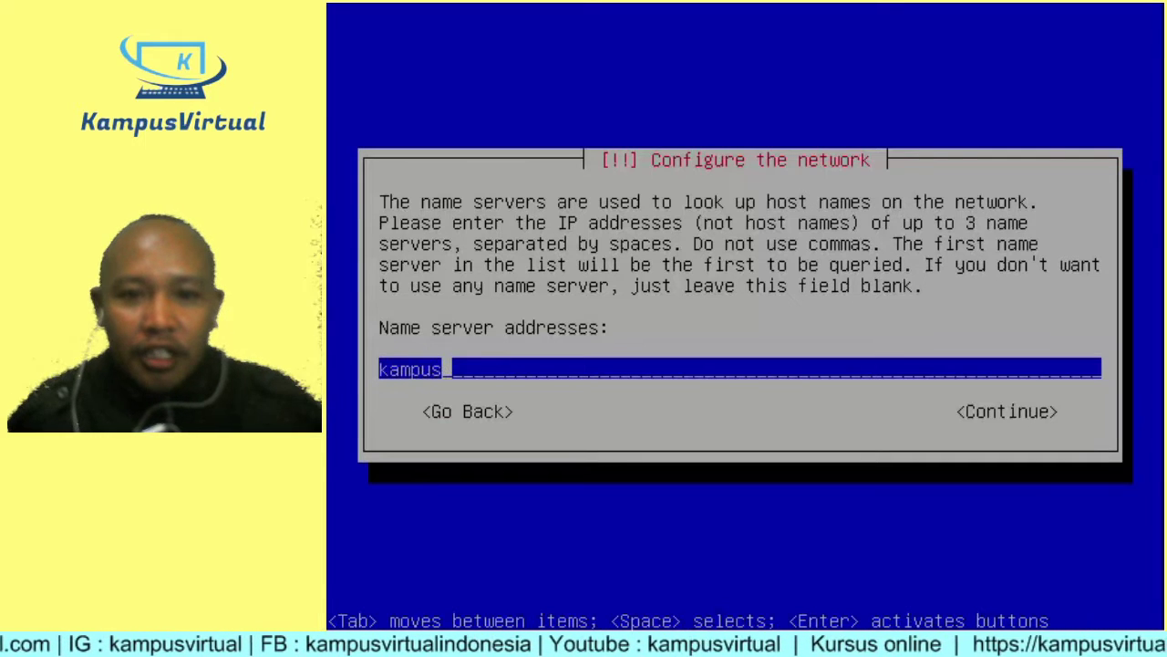
{"action": "key", "text": "BackSpace"}
{"action": "key", "text": "BackSpace"}
{"action": "key", "text": "BackSpace"}
{"action": "key", "text": "BackSpace"}
{"action": "key", "text": "BackSpace"}
{"action": "key", "text": "BackSpace"}
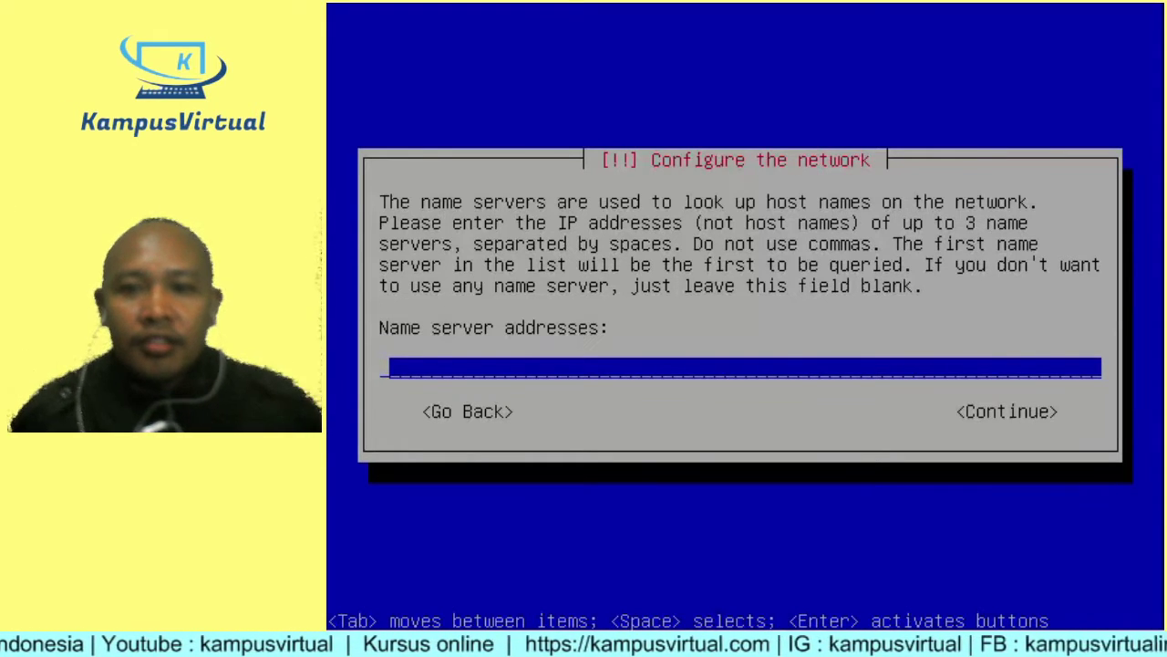
- Leave the name server addresses blank and set the system's hostname to kampuvirtual-server
{"action": "key", "text": "Tab"}
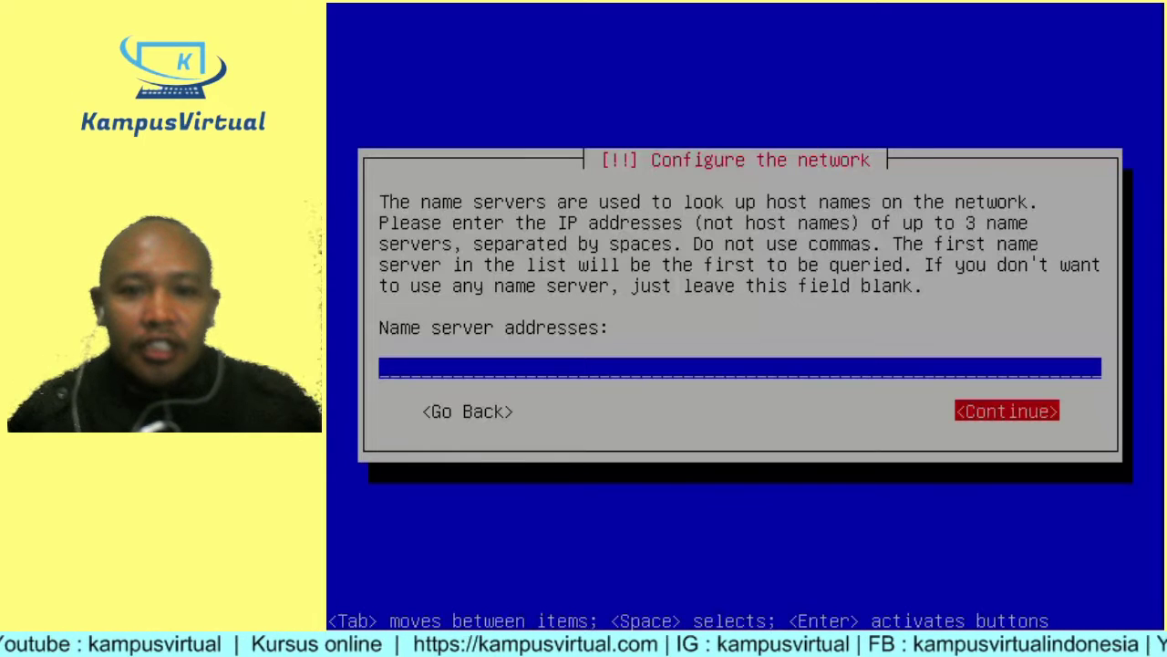
{"action": "key", "text": "Return"}
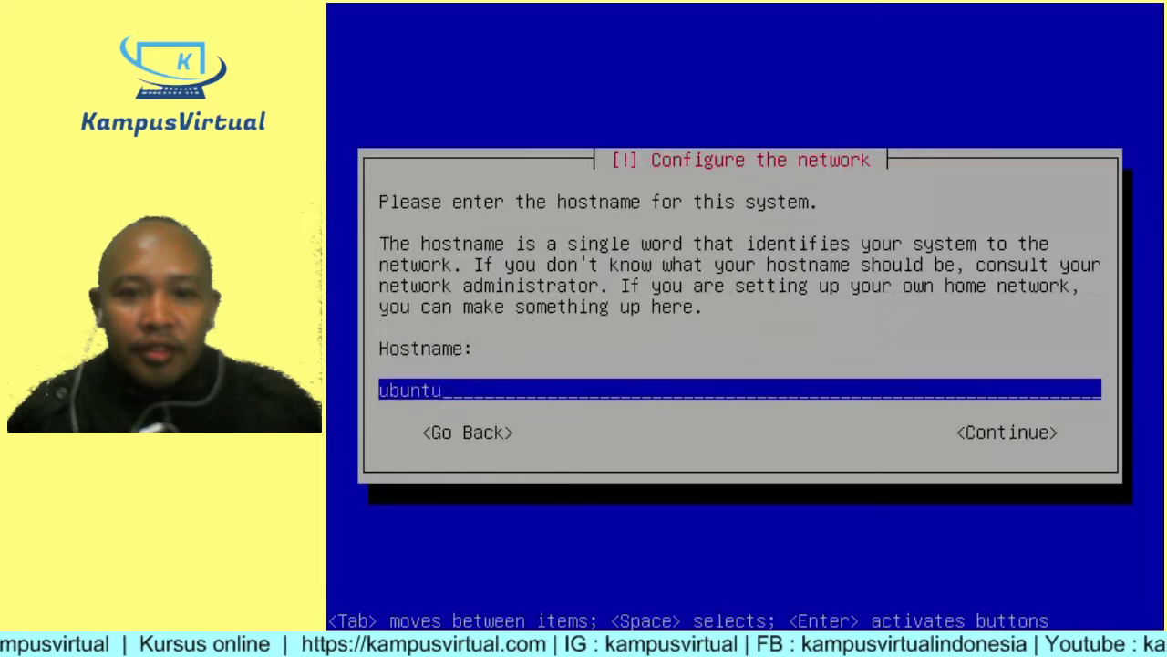
{"action": "key", "text": "BackSpace"}
{"action": "key", "text": "BackSpace"}
{"action": "key", "text": "BackSpace"}
{"action": "key", "text": "BackSpace"}
{"action": "key", "text": "BackSpace"}
{"action": "key", "text": "BackSpace"}
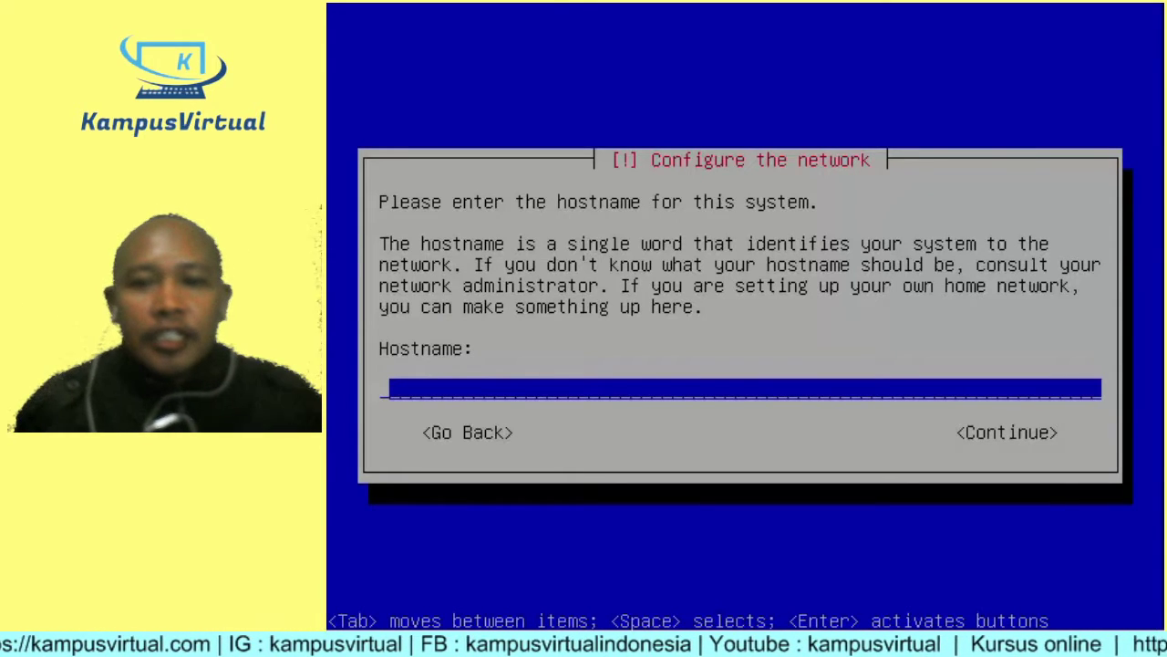
{"action": "type", "text": "kam"}
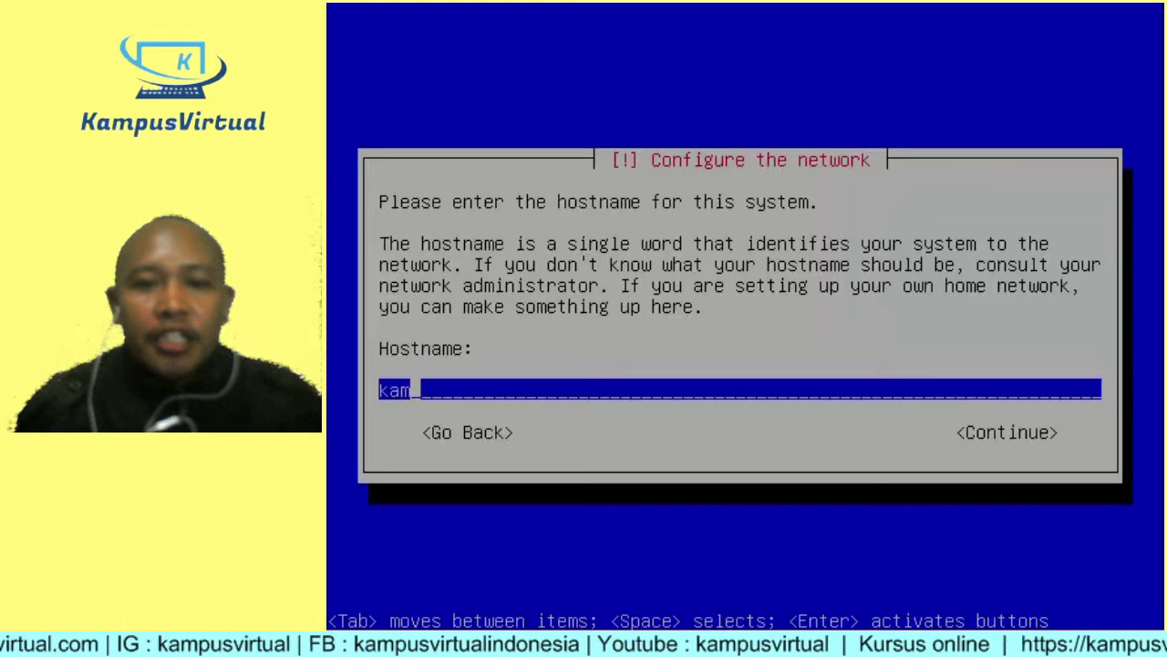
{"action": "type", "text": "puvir"}
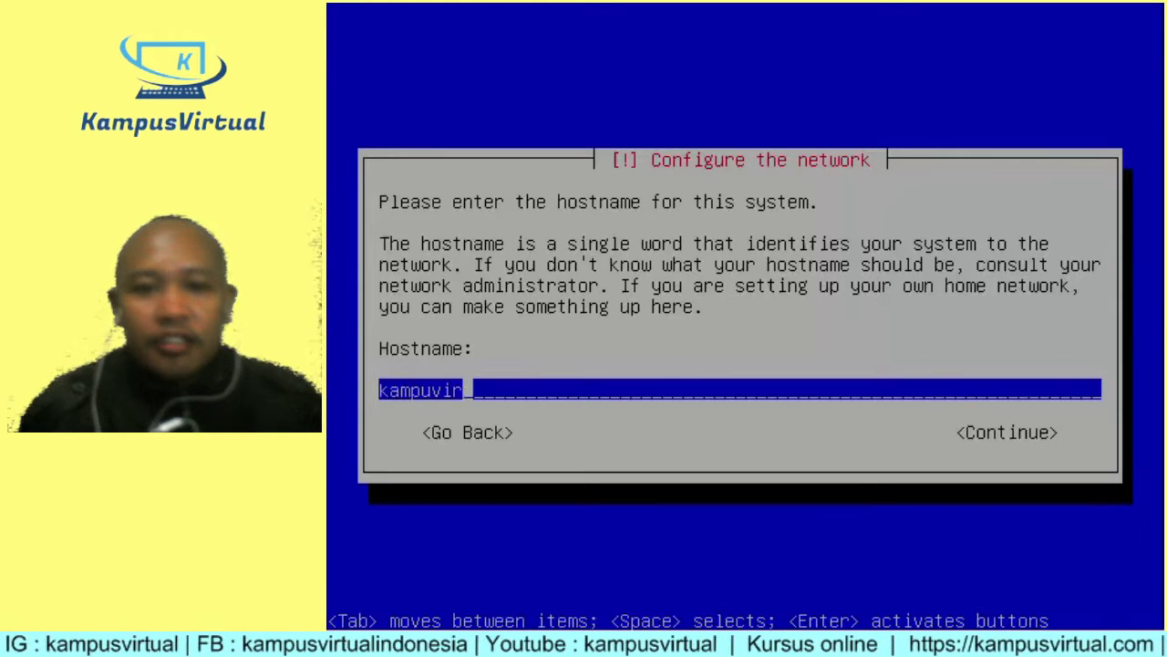
{"action": "type", "text": "tual"}
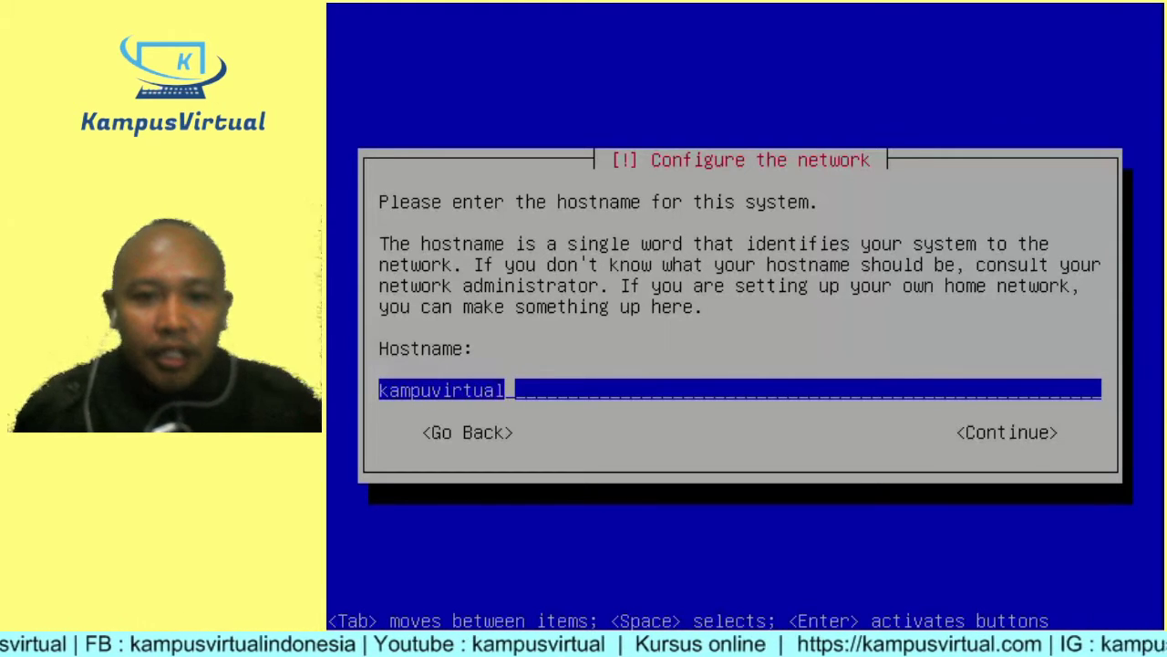
{"action": "type", "text": "-server"}
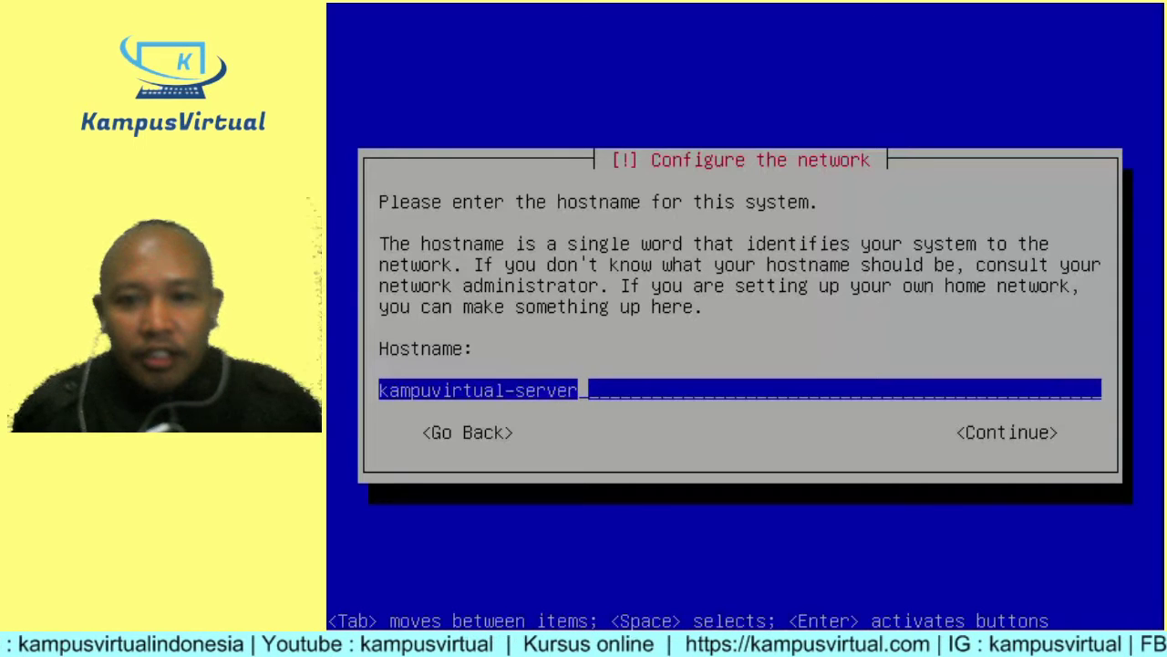
{"action": "key", "text": "Tab"}
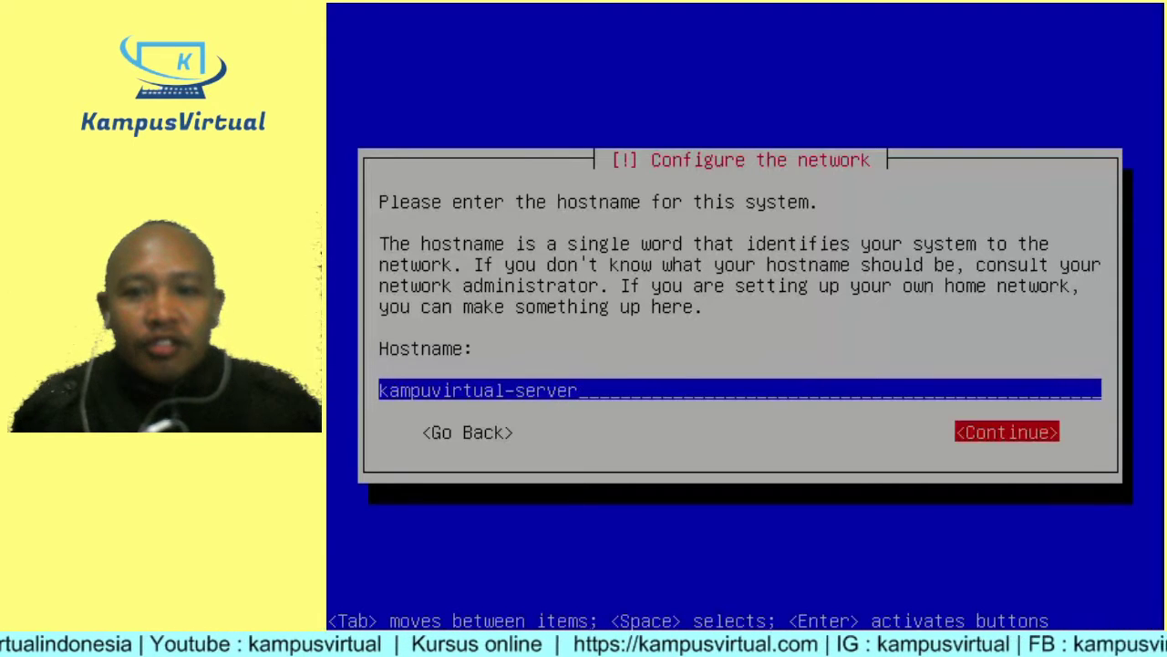
{"action": "key", "text": "Return"}
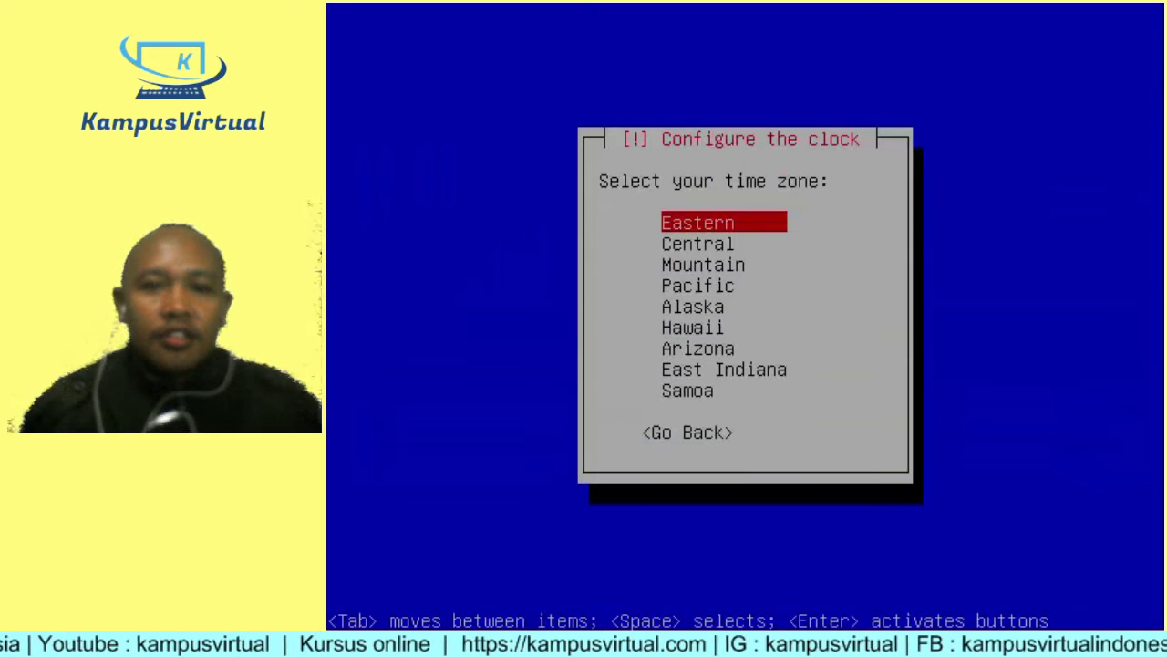
- Set the system clock's time zone to Pacific
{"action": "key", "text": "Down"}
{"action": "key", "text": "Down"}
{"action": "key", "text": "Down"}
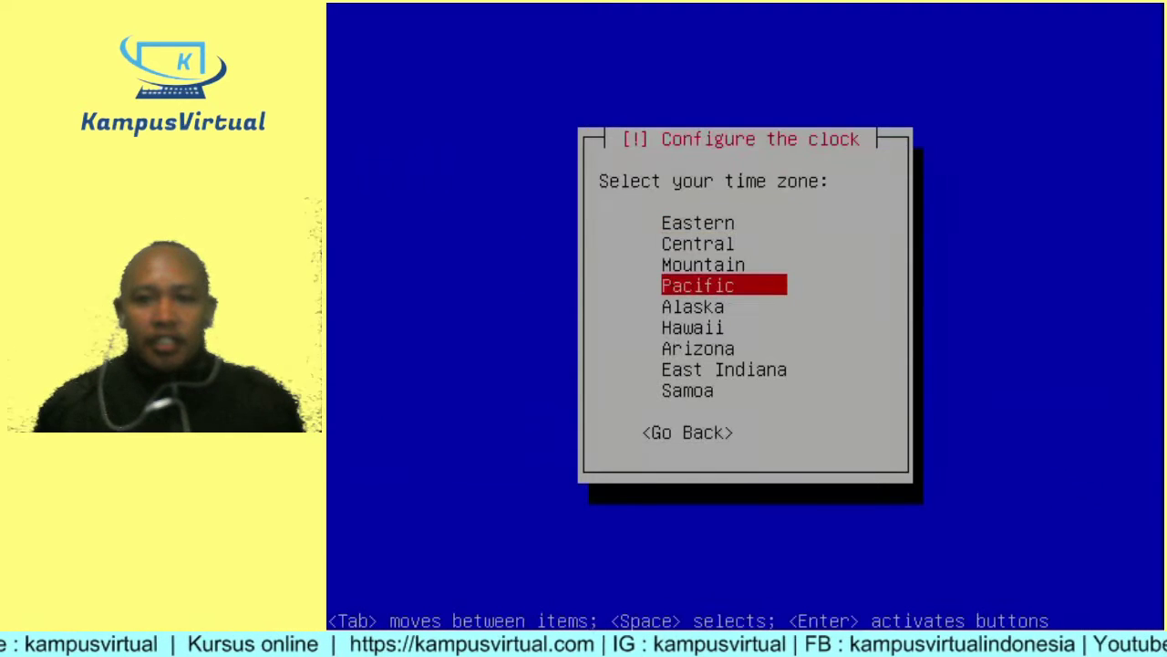
{"action": "key", "text": "Return"}
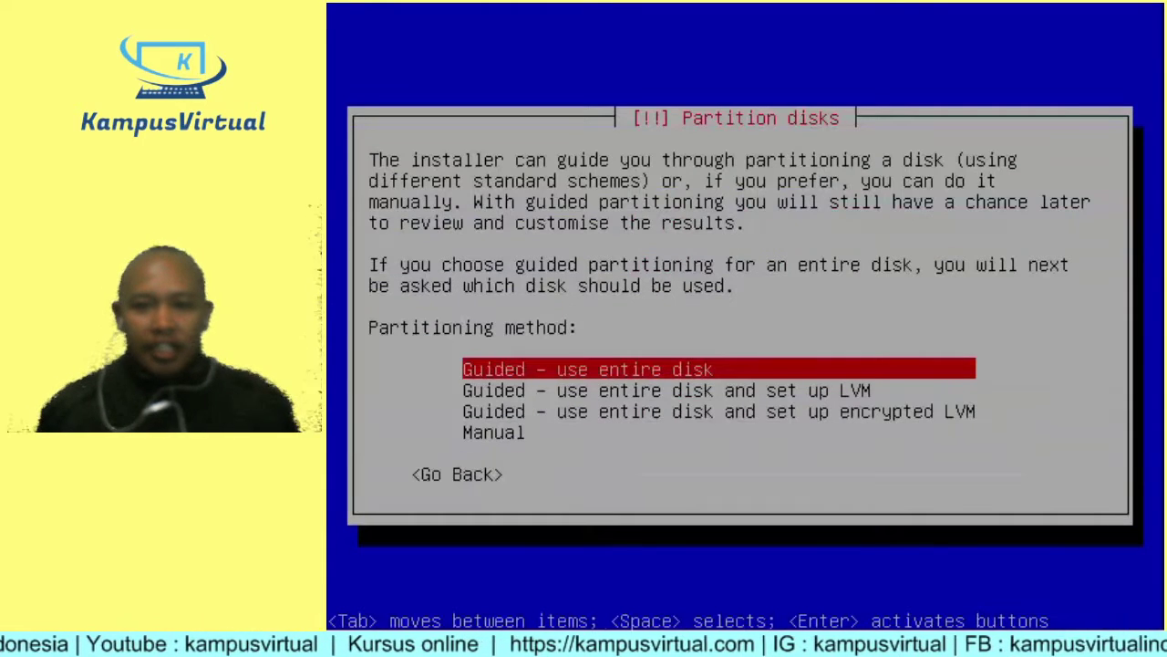
- Choose Manual as the partitioning method for the installation
{"action": "key", "text": "Down"}
{"action": "key", "text": "Down"}
{"action": "key", "text": "Down"}
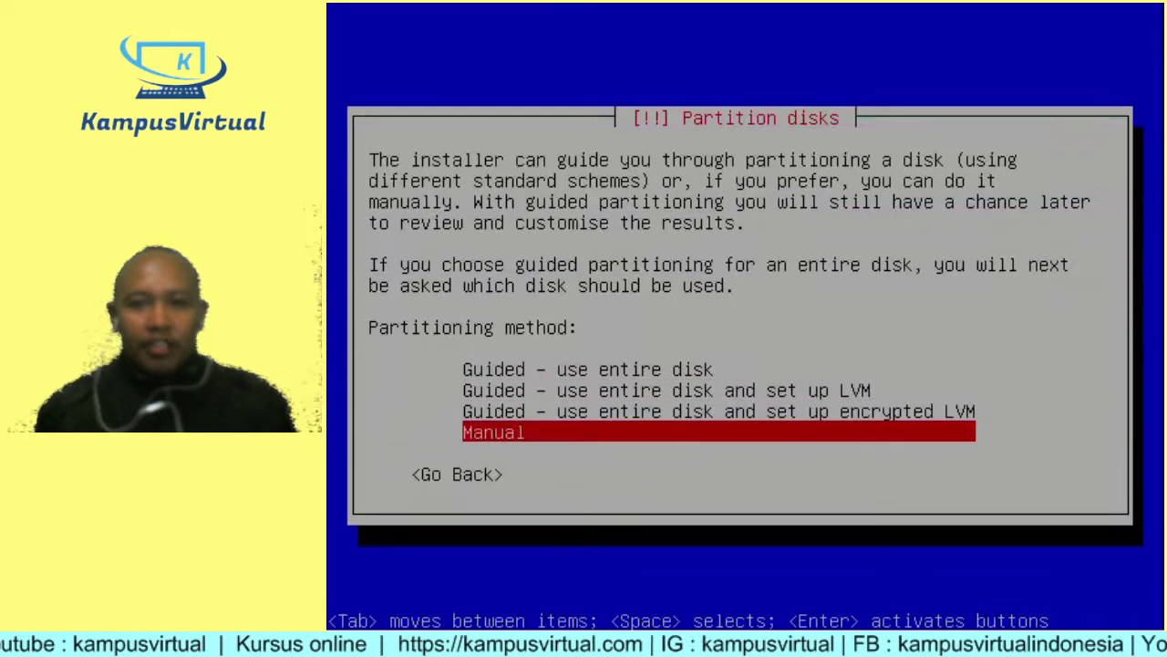
{"action": "key", "text": "Up"}
{"action": "key", "text": "Up"}
{"action": "key", "text": "Up"}
{"action": "key", "text": "Down"}
{"action": "key", "text": "Down"}
{"action": "key", "text": "Down"}
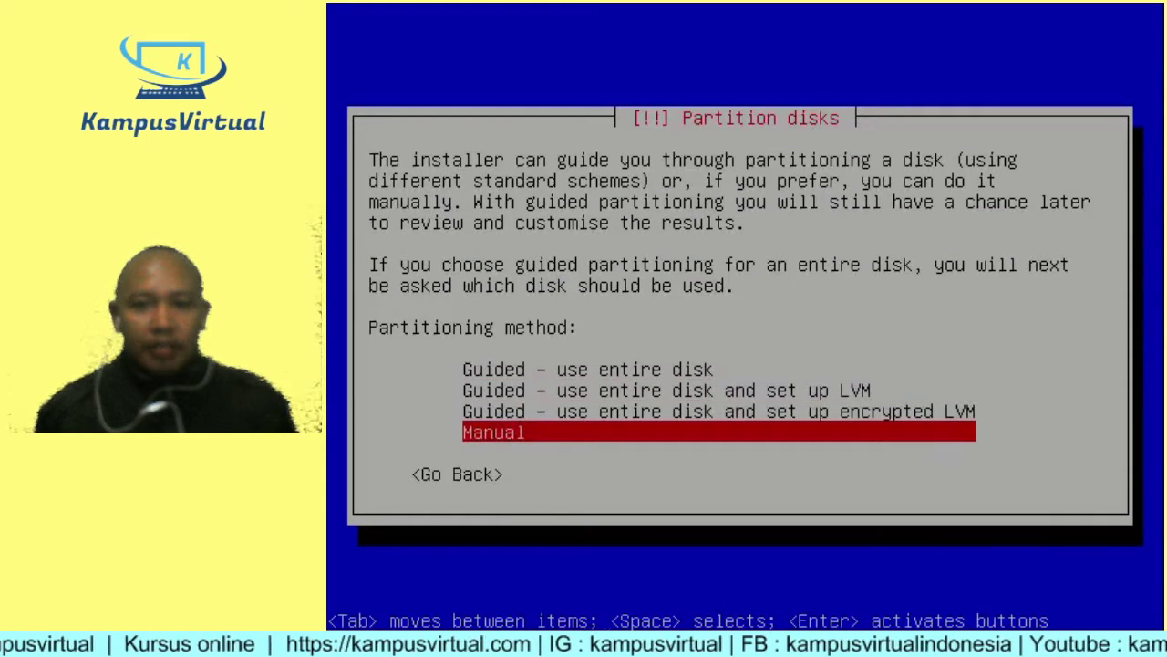
{"action": "key", "text": "Return"}
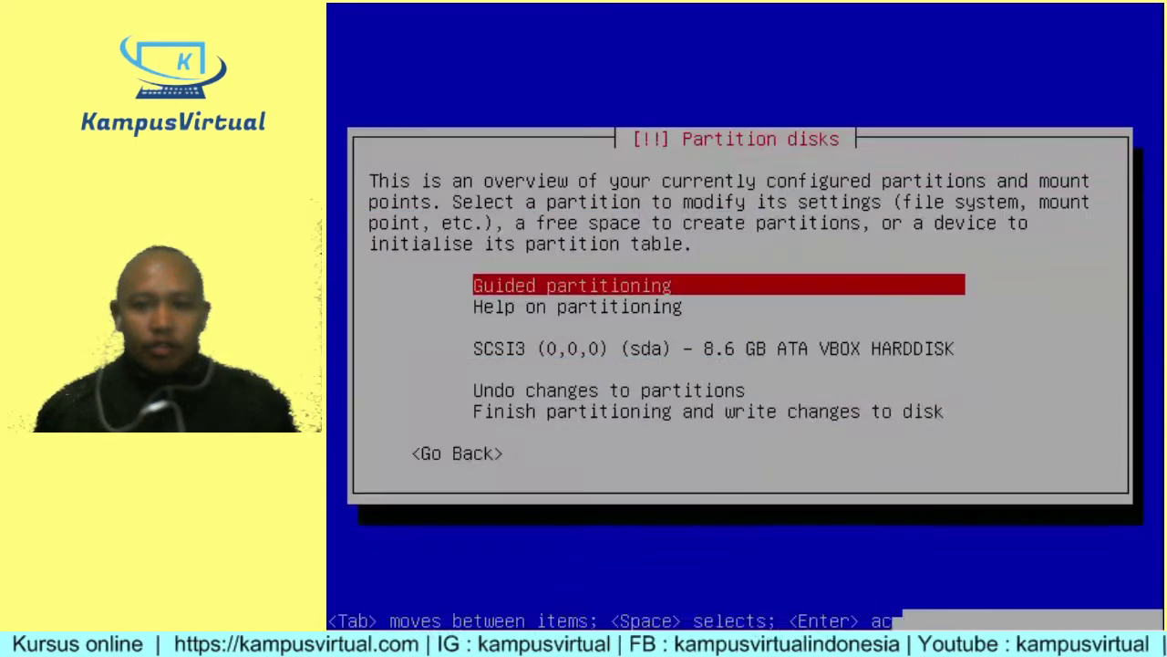
- Create a new empty partition table on the SCSI3 (sda) VBOX hard disk
{"action": "key", "text": "Down"}
{"action": "key", "text": "Down"}
{"action": "key", "text": "Down"}
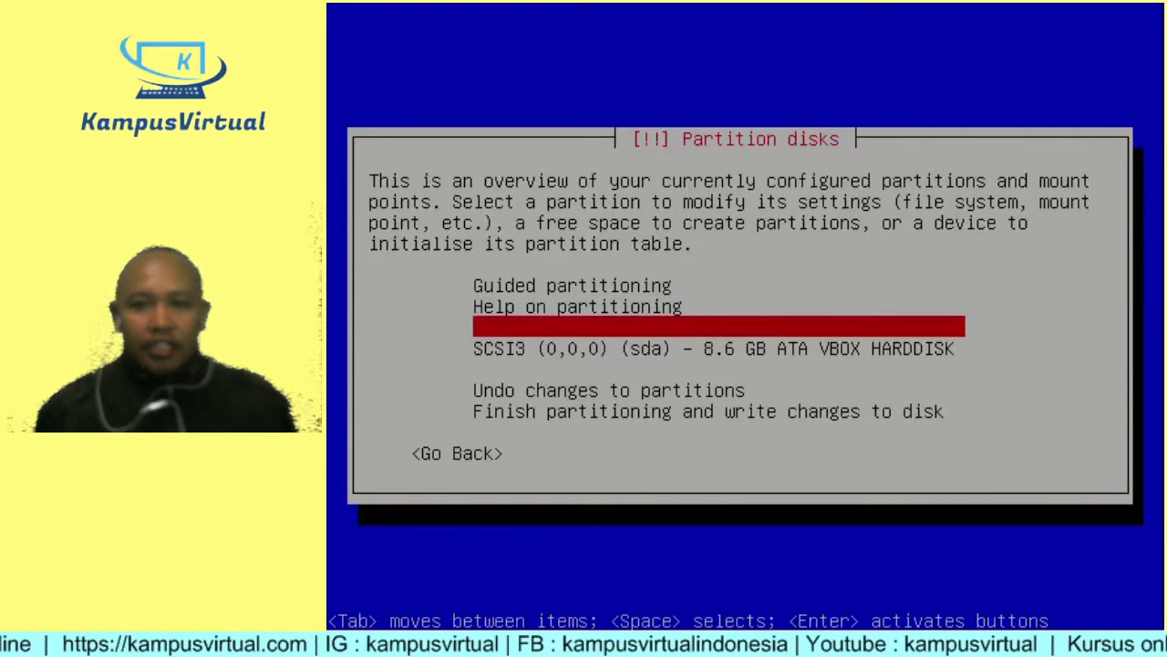
{"action": "key", "text": "Up"}
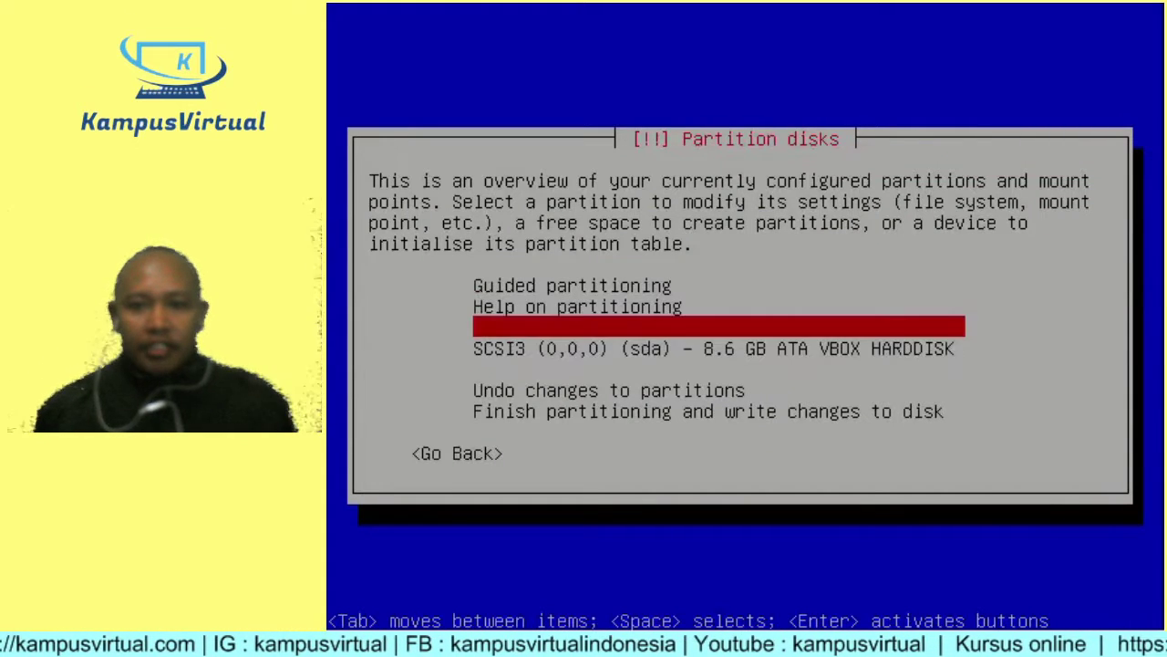
{"action": "key", "text": "Up"}
{"action": "key", "text": "Down"}
{"action": "key", "text": "Down"}
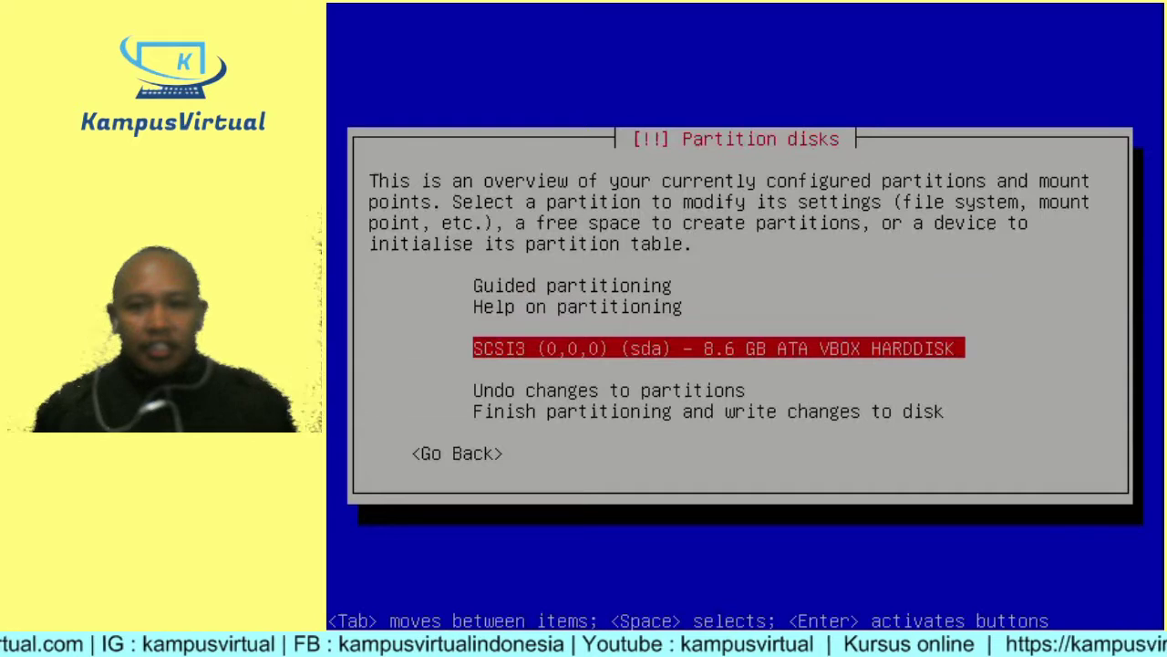
{"action": "key", "text": "Return"}
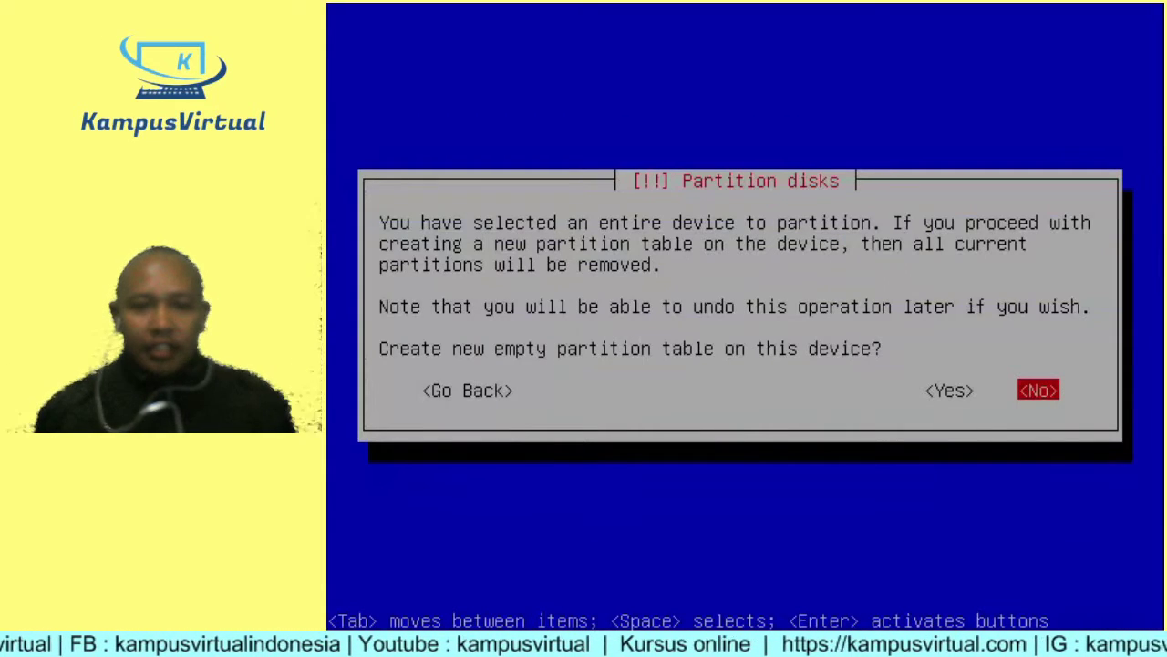
{"action": "key", "text": "Left"}
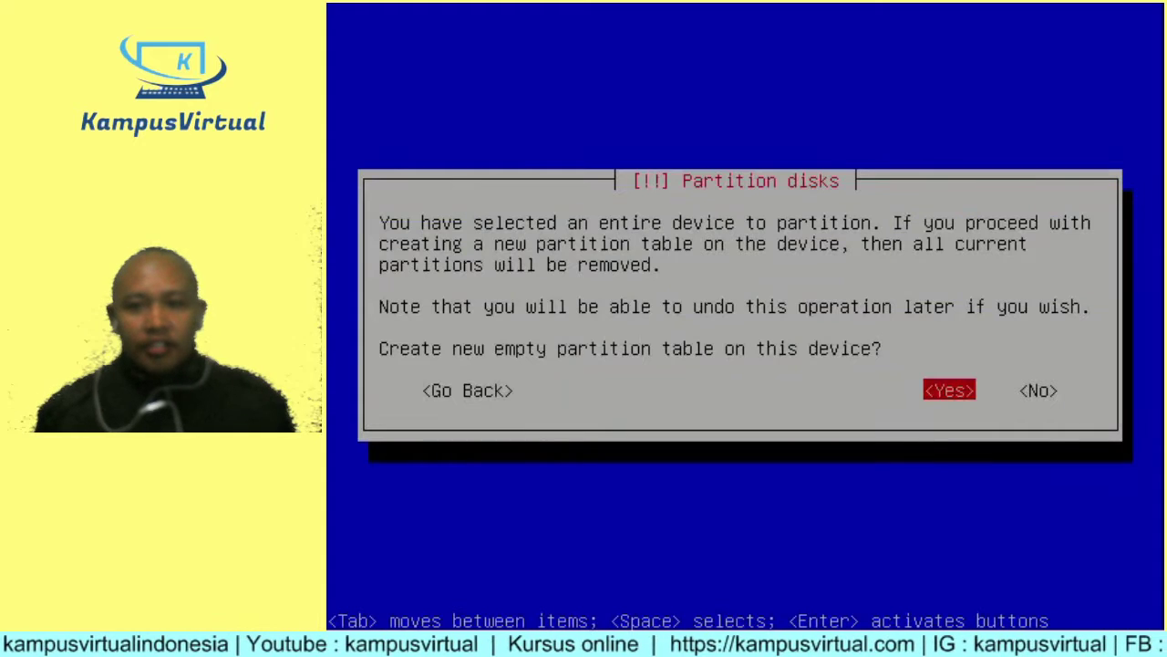
{"action": "key", "text": "Return"}
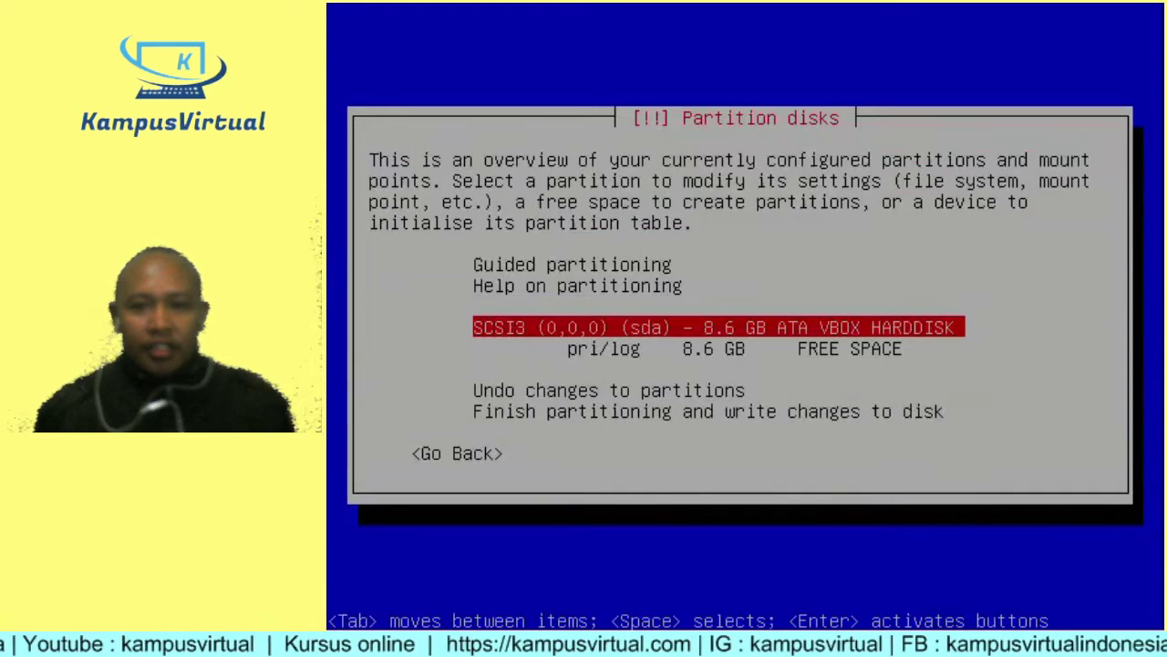
- Create a new 500 mb primary partition at the beginning of the disk's free space
{"action": "key", "text": "Down"}
{"action": "key", "text": "Return"}
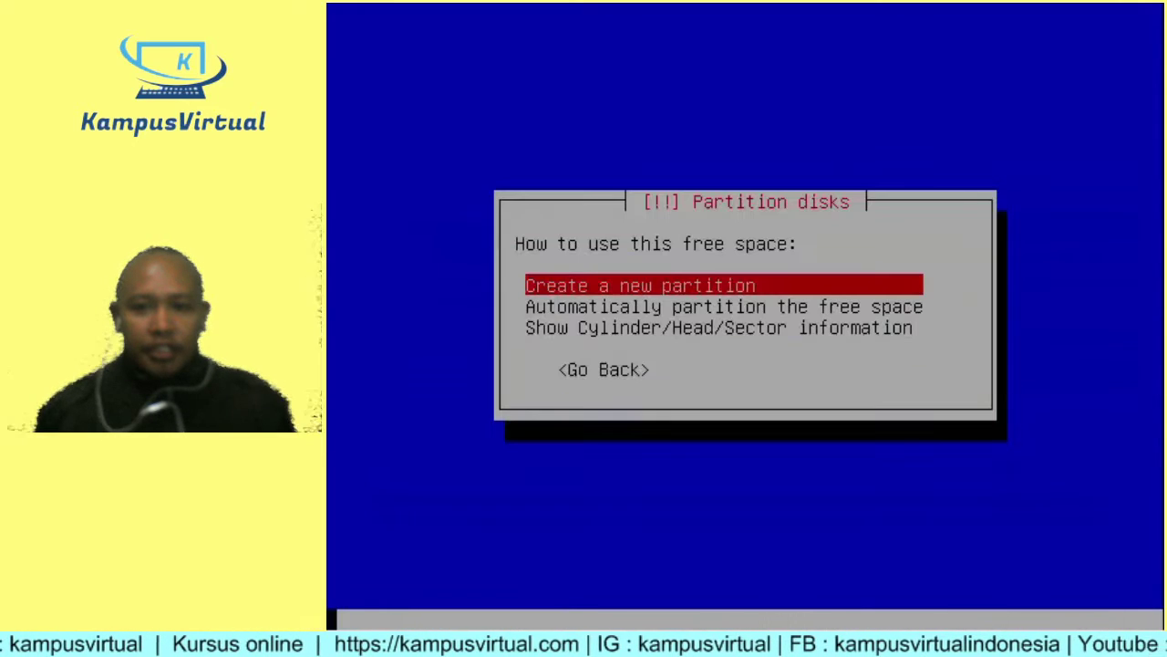
{"action": "key", "text": "Return"}
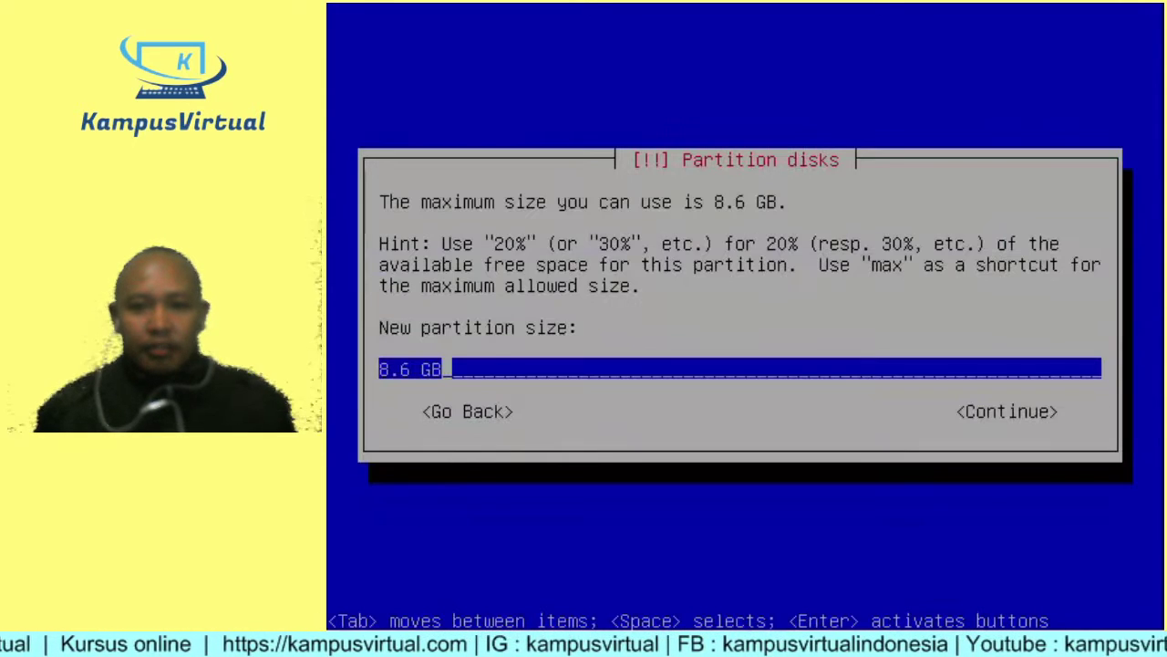
{"action": "key", "text": "BackSpace"}
{"action": "key", "text": "BackSpace"}
{"action": "key", "text": "BackSpace"}
{"action": "key", "text": "BackSpace"}
{"action": "key", "text": "BackSpace"}
{"action": "key", "text": "BackSpace"}
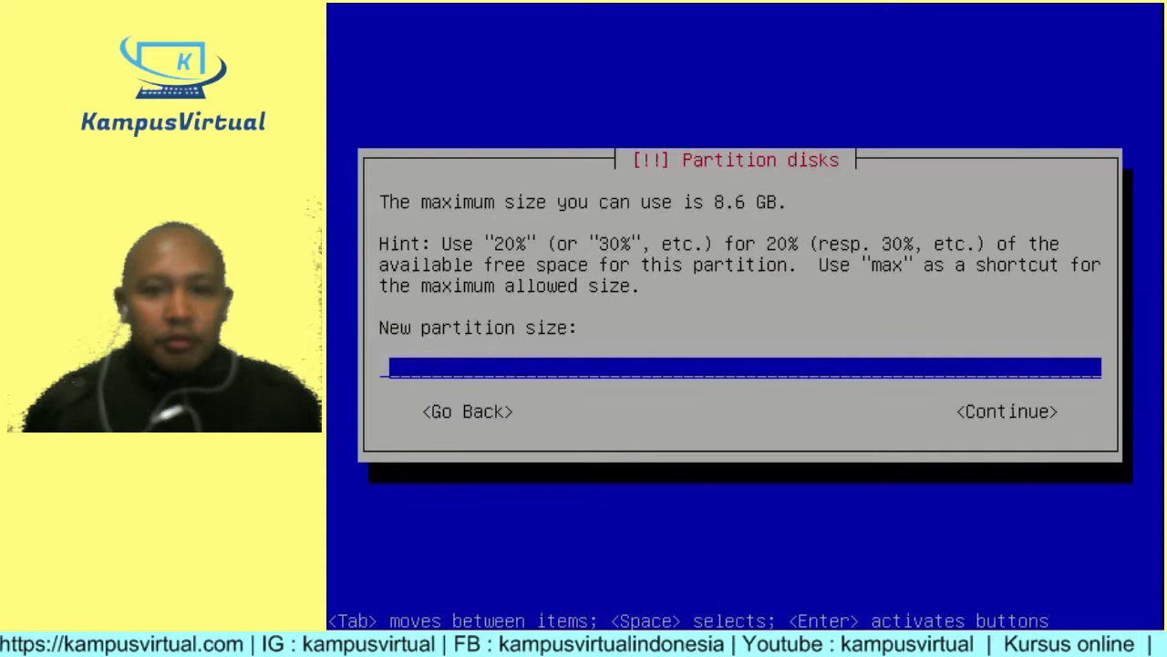
{"action": "type", "text": "500"}
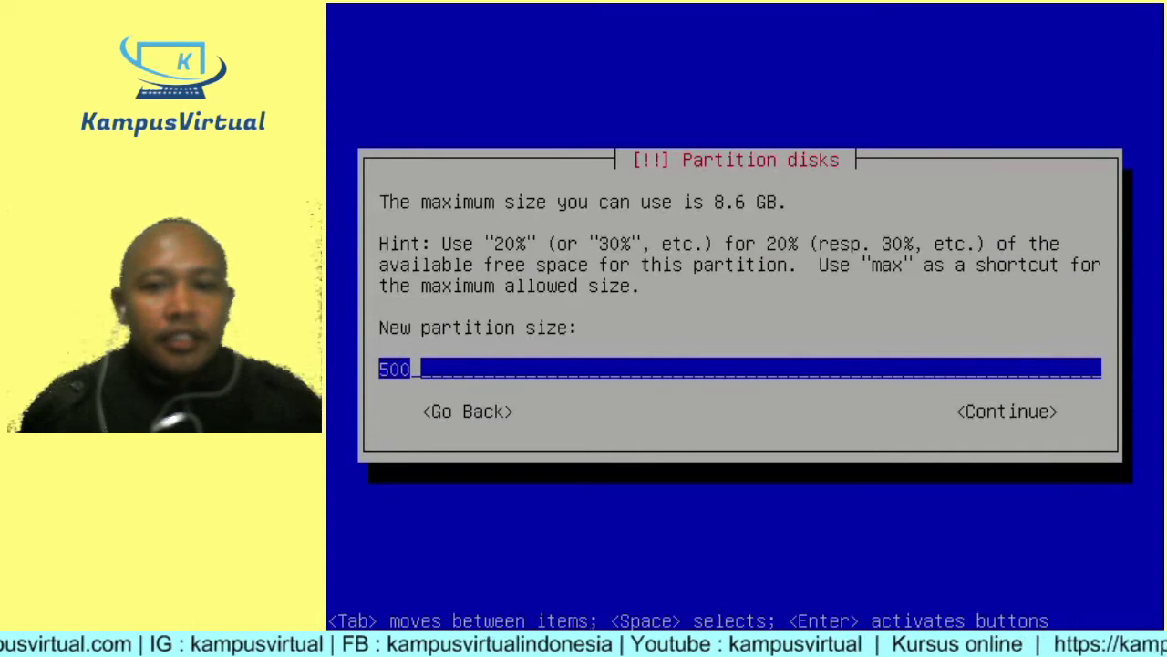
{"action": "type", "text": " mb"}
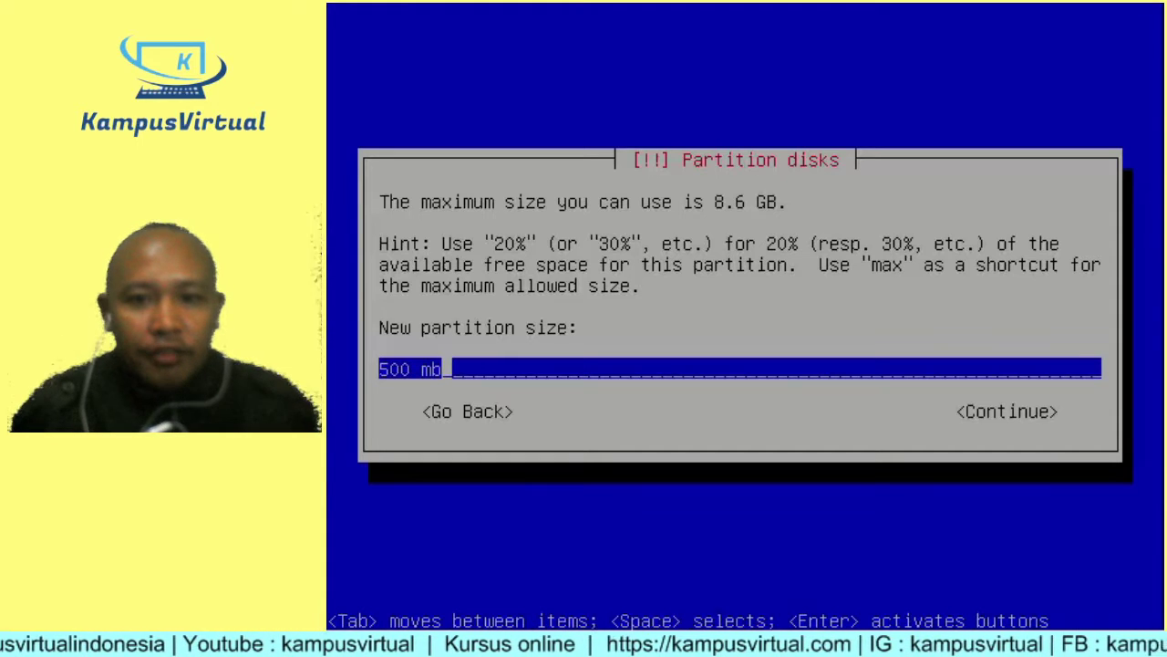
{"action": "key", "text": "Tab"}
{"action": "key", "text": "Return"}
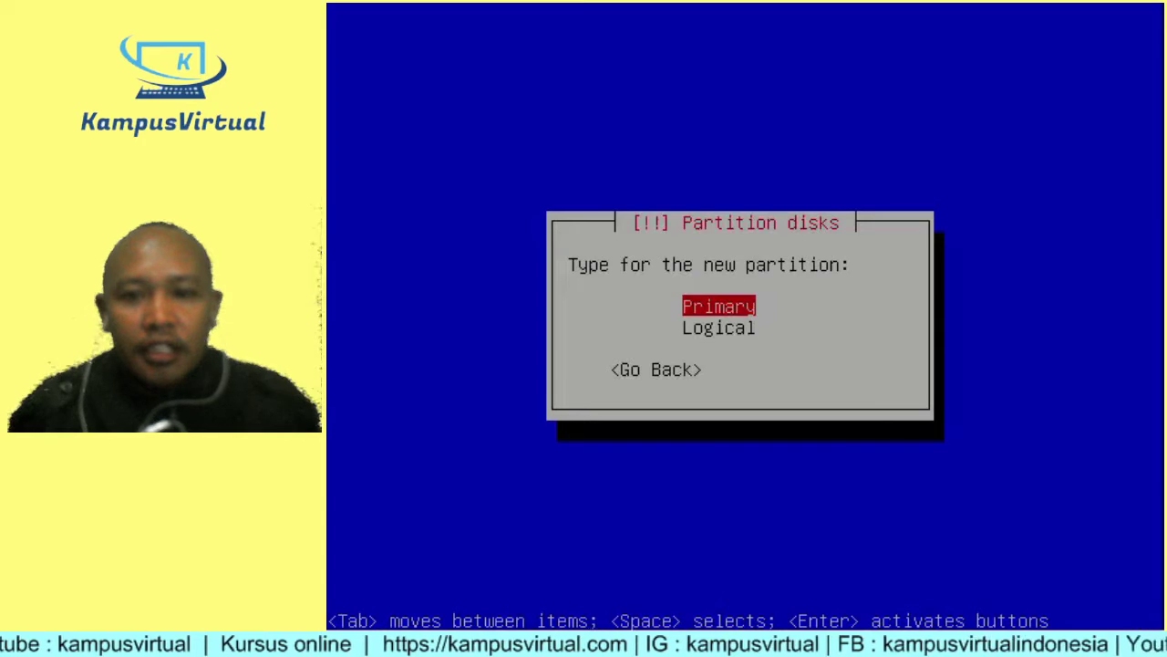
{"action": "key", "text": "Return"}
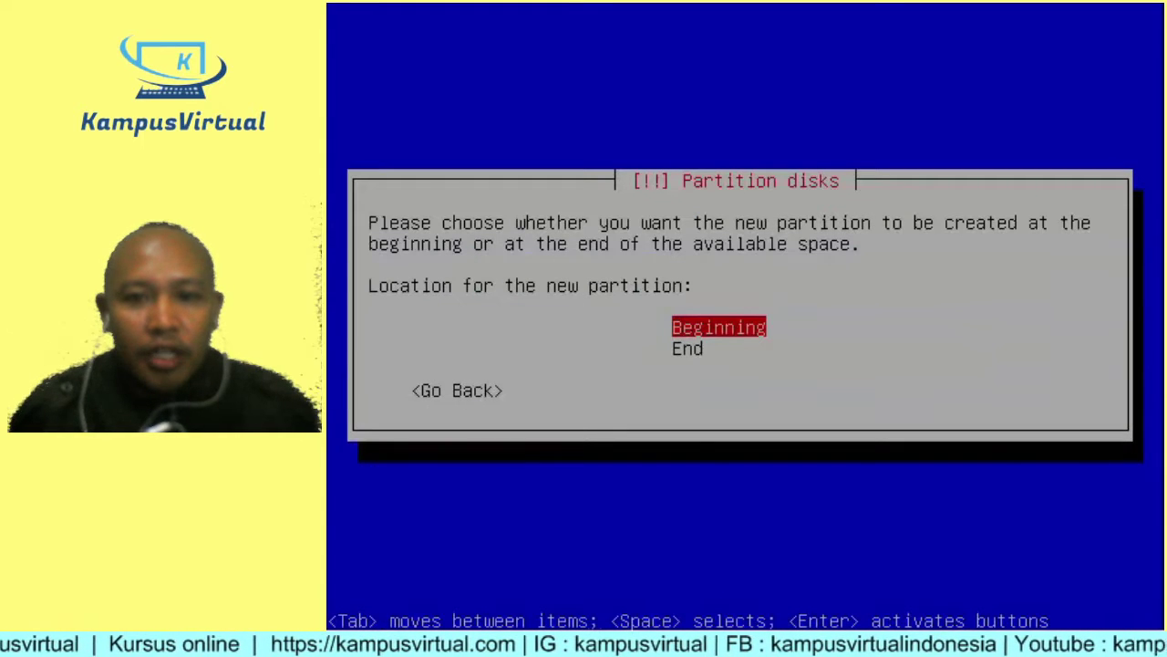
{"action": "key", "text": "Return"}
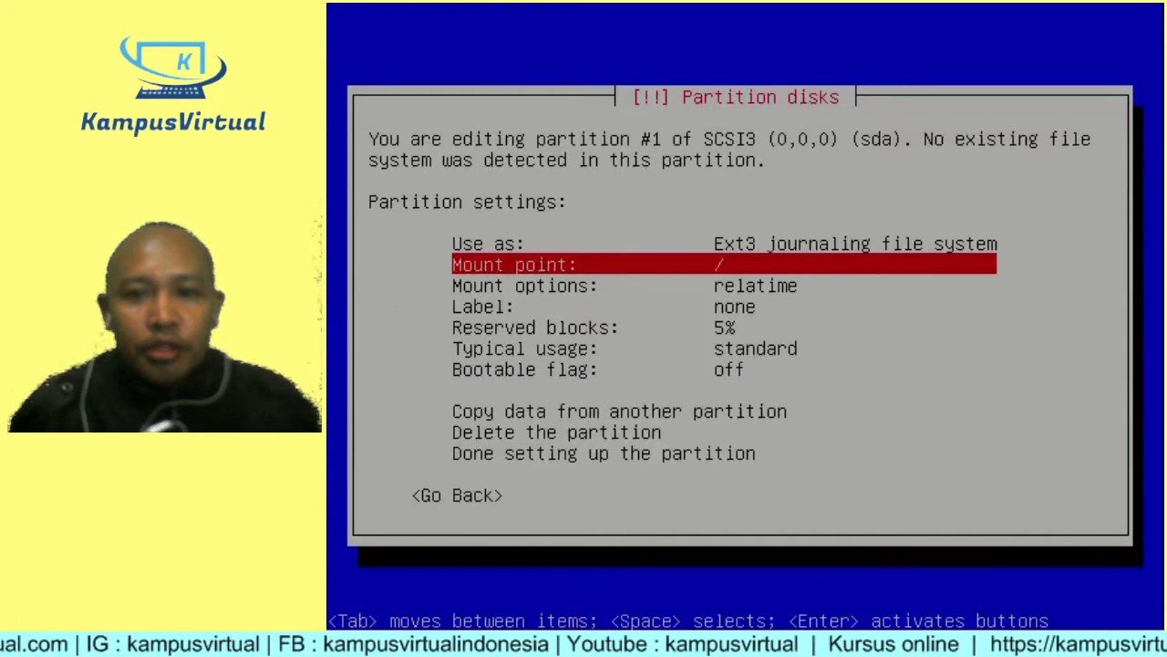
- Set the new partition's mount point to /boot, for the static files of the boot loader
{"action": "key", "text": "Up"}
{"action": "key", "text": "Down"}
{"action": "key", "text": "Down"}
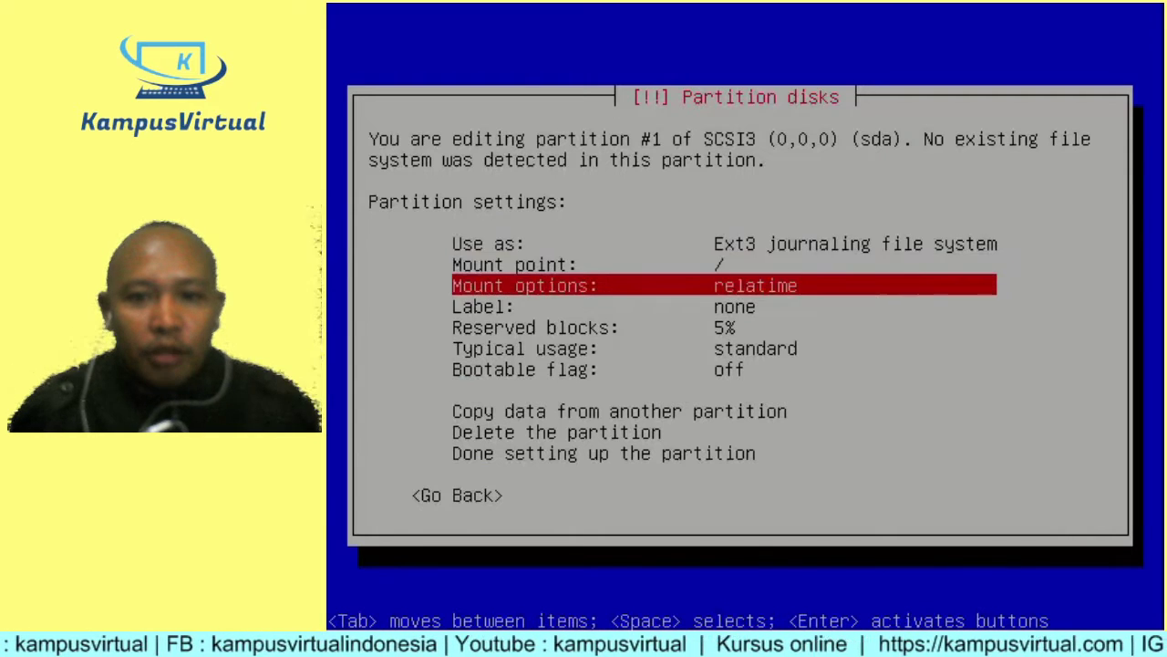
{"action": "key", "text": "Up"}
{"action": "key", "text": "Return"}
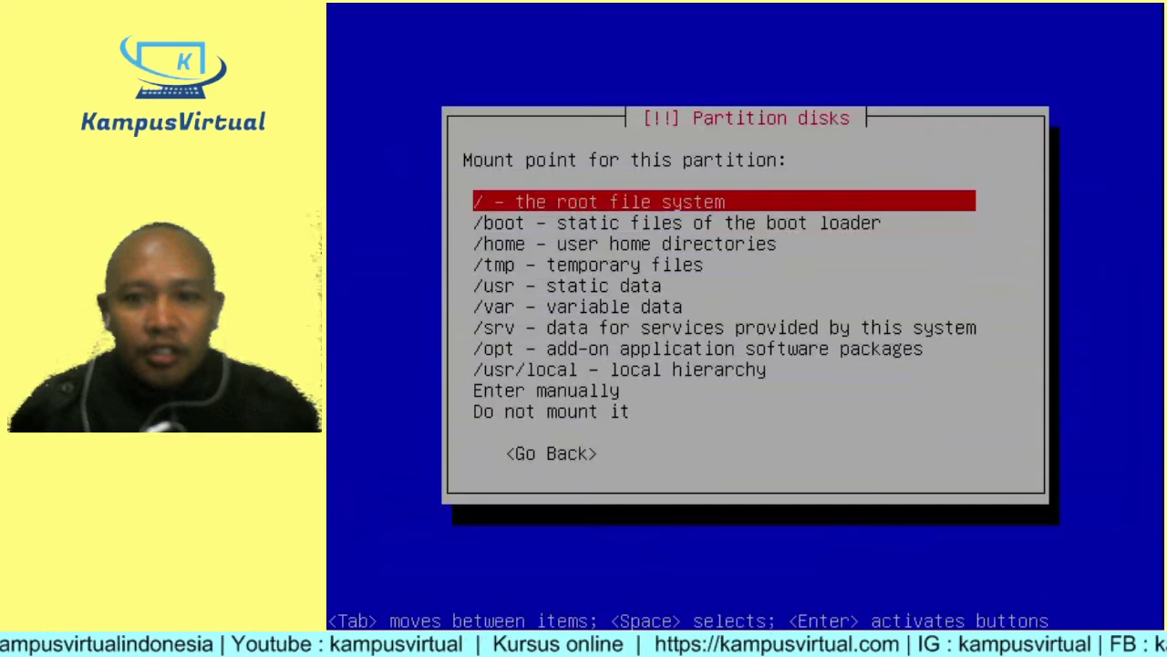
{"action": "key", "text": "Down"}
{"action": "key", "text": "Return"}
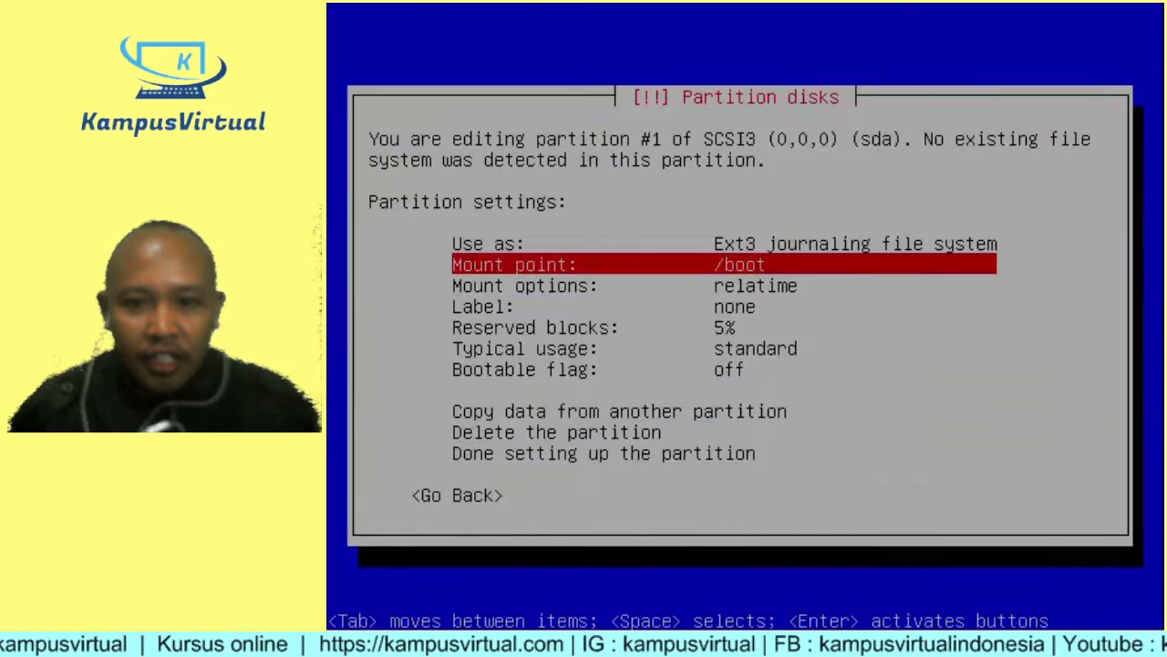
- Turn on the bootable flag of the /boot partition
{"action": "key", "text": "Down"}
{"action": "key", "text": "Down"}
{"action": "key", "text": "Down"}
{"action": "key", "text": "Down"}
{"action": "key", "text": "Down"}
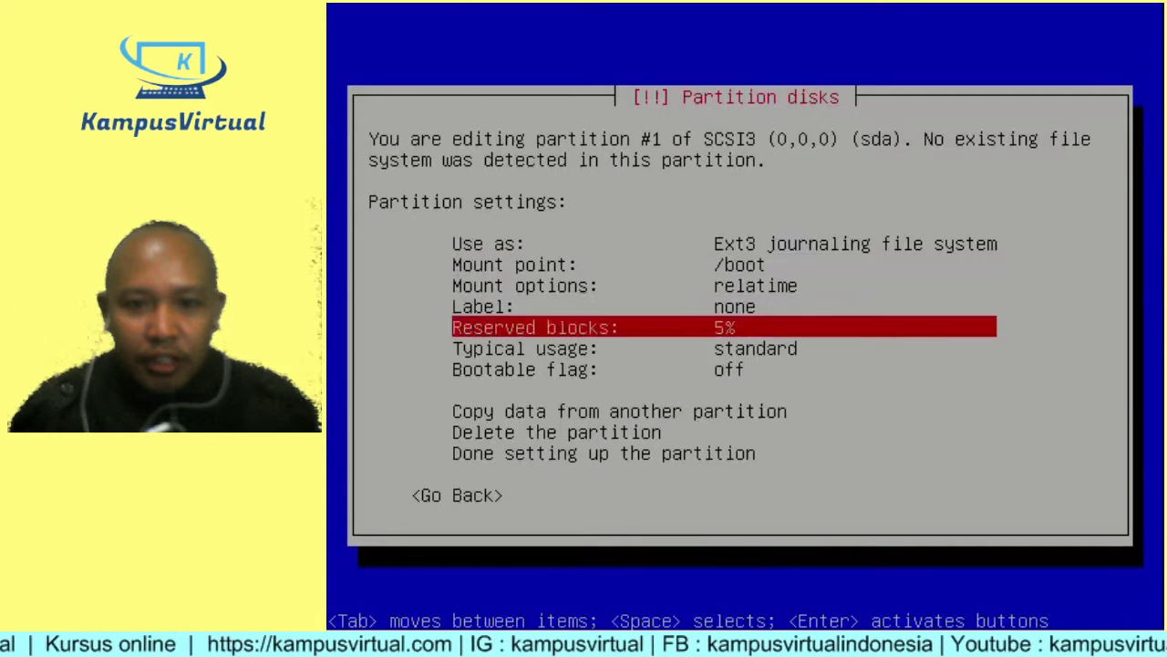
{"action": "key", "text": "Return"}
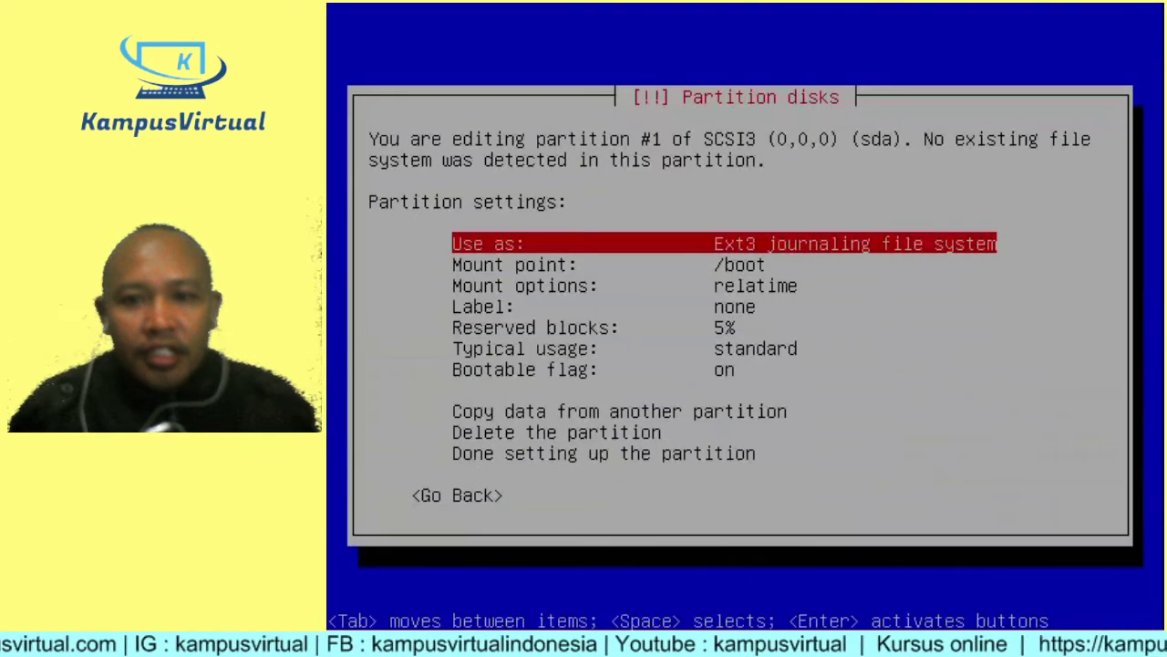
- Turn the /boot partition's bootable flag off
{"action": "key", "text": "Down"}
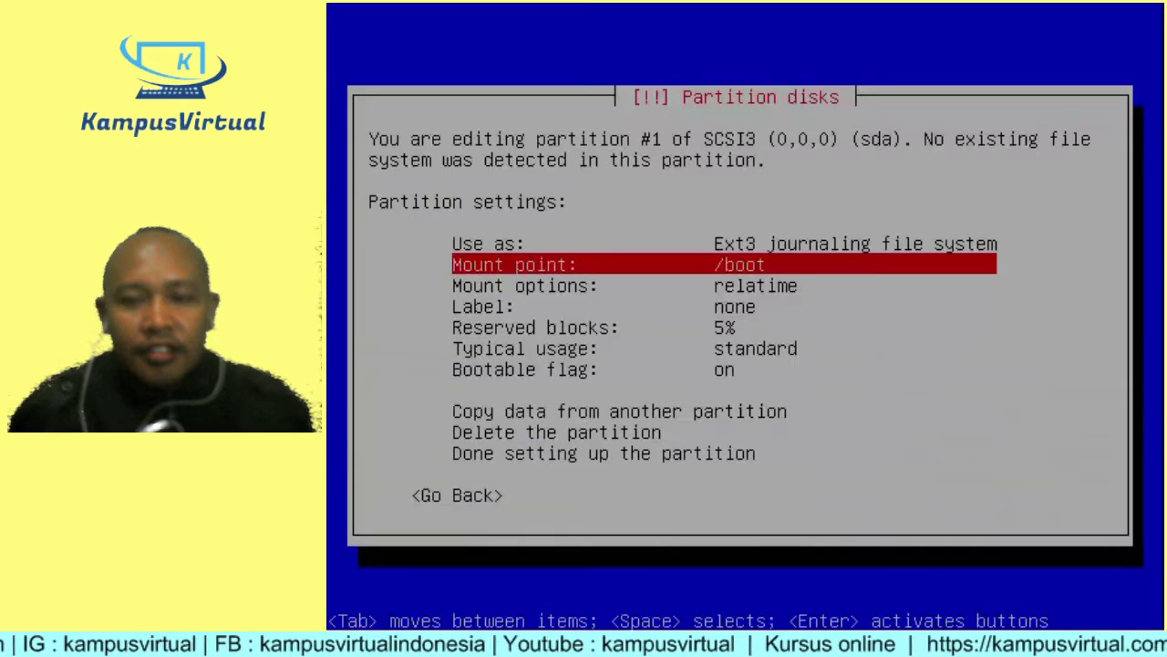
{"action": "key", "text": "Down"}
{"action": "key", "text": "Down"}
{"action": "key", "text": "Down"}
{"action": "key", "text": "Down"}
{"action": "key", "text": "Down"}
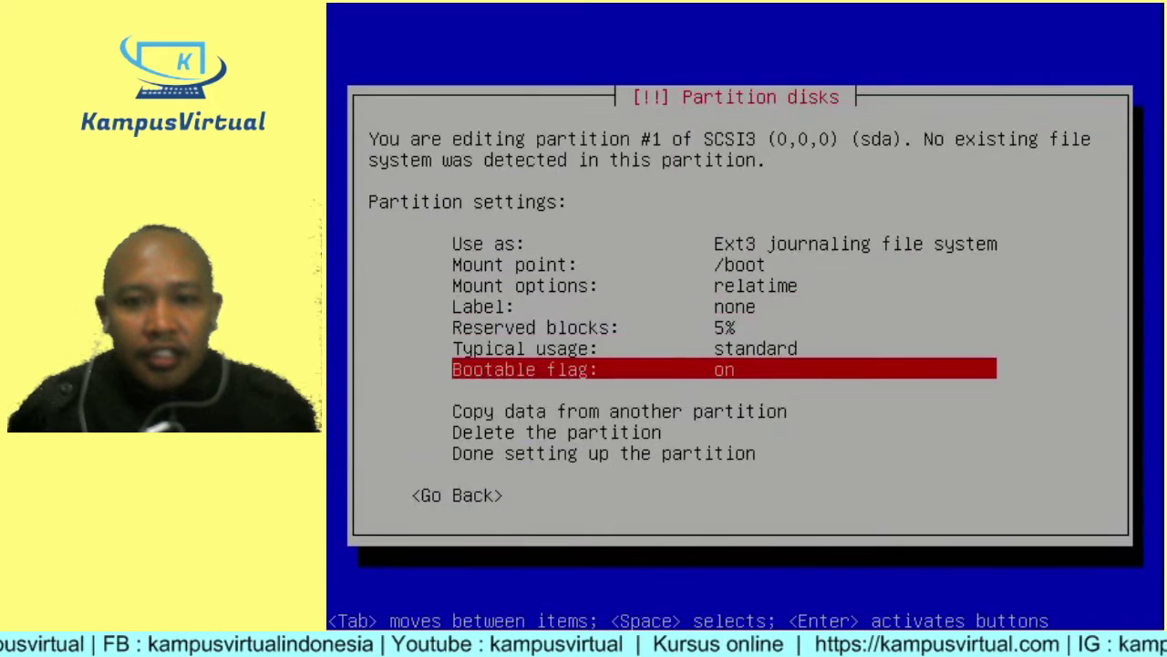
{"action": "key", "text": "Return"}
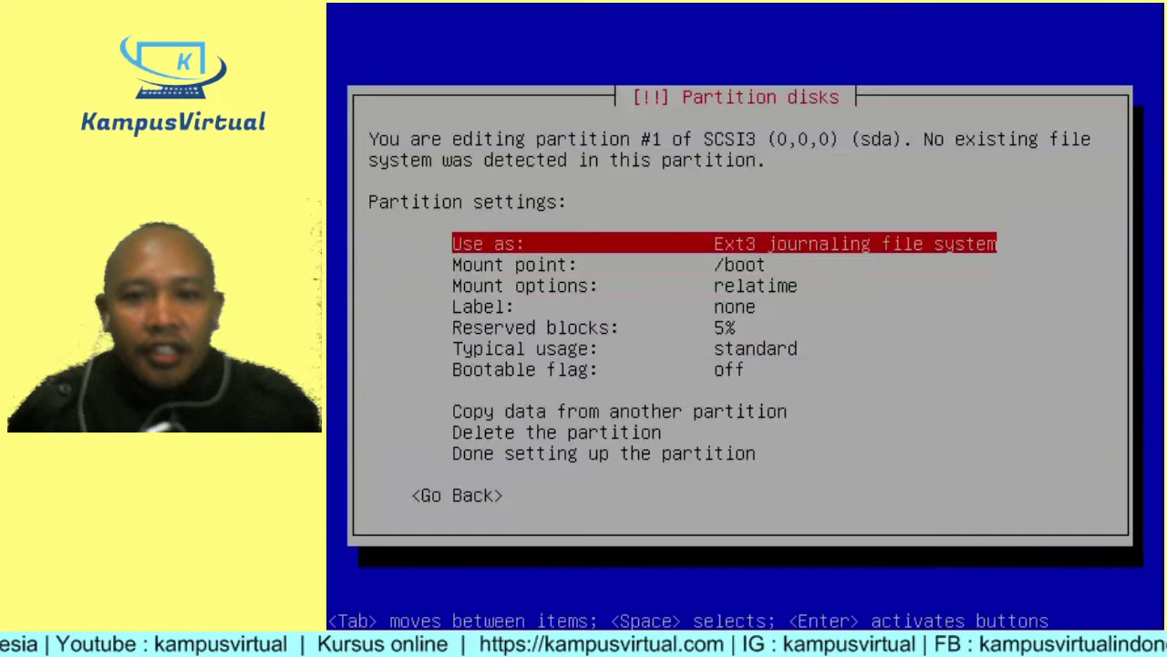
- Switch the /boot partition's bootable flag back on
{"action": "key", "text": "Down"}
{"action": "key", "text": "Down"}
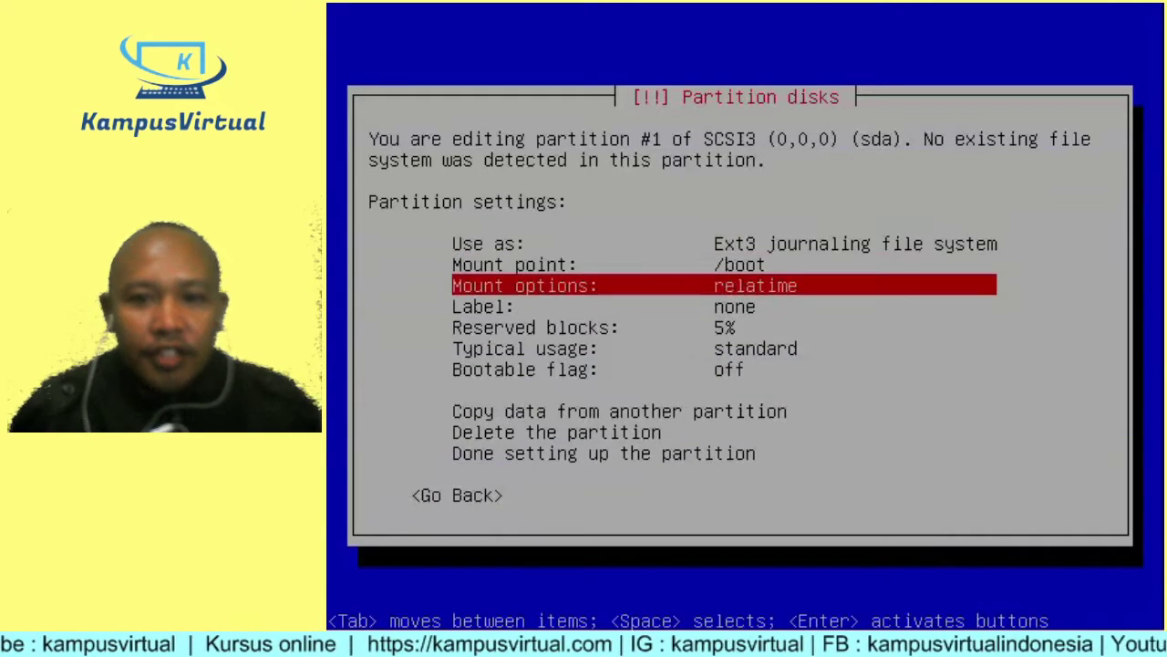
{"action": "key", "text": "Down"}
{"action": "key", "text": "Down"}
{"action": "key", "text": "Down"}
{"action": "key", "text": "Down"}
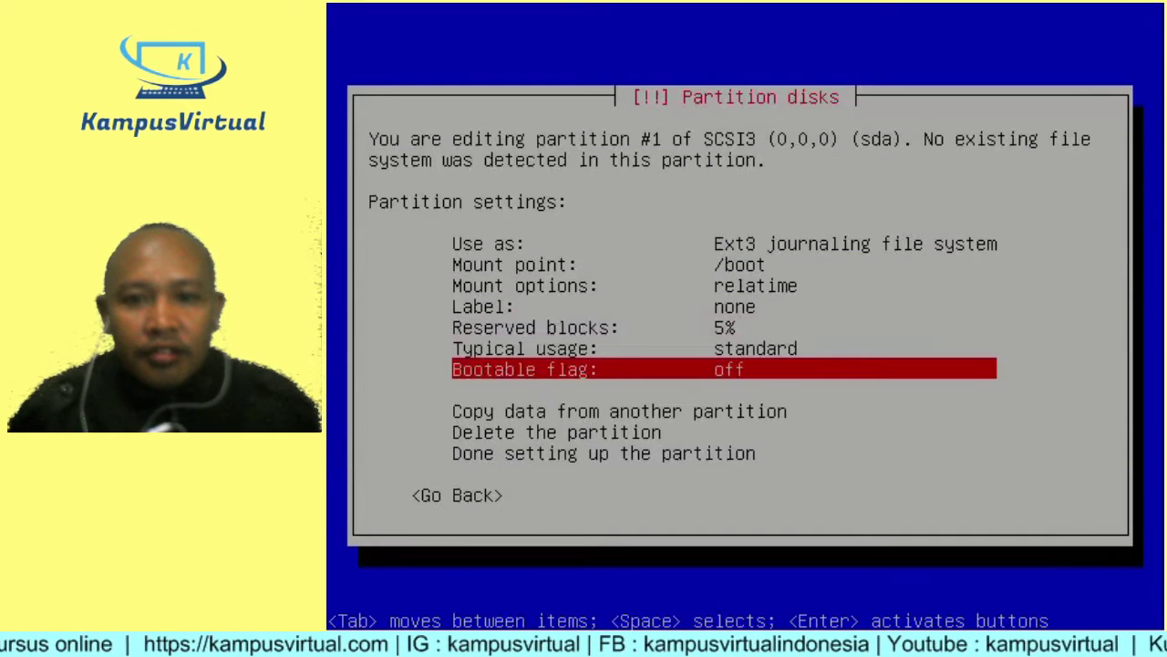
{"action": "key", "text": "Return"}
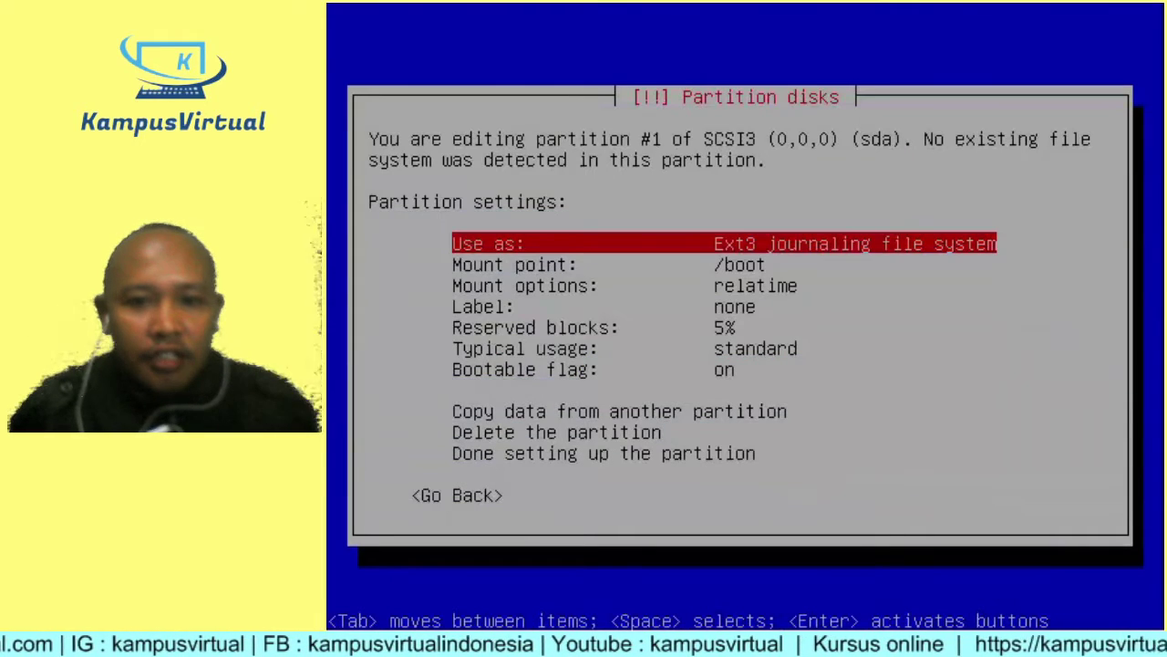
- Finish setting up the /boot partition and return to the partition overview
{"action": "key", "text": "Down"}
{"action": "key", "text": "Down"}
{"action": "key", "text": "Down"}
{"action": "key", "text": "Down"}
{"action": "key", "text": "Down"}
{"action": "key", "text": "Down"}
{"action": "key", "text": "Down"}
{"action": "key", "text": "Down"}
{"action": "key", "text": "Down"}
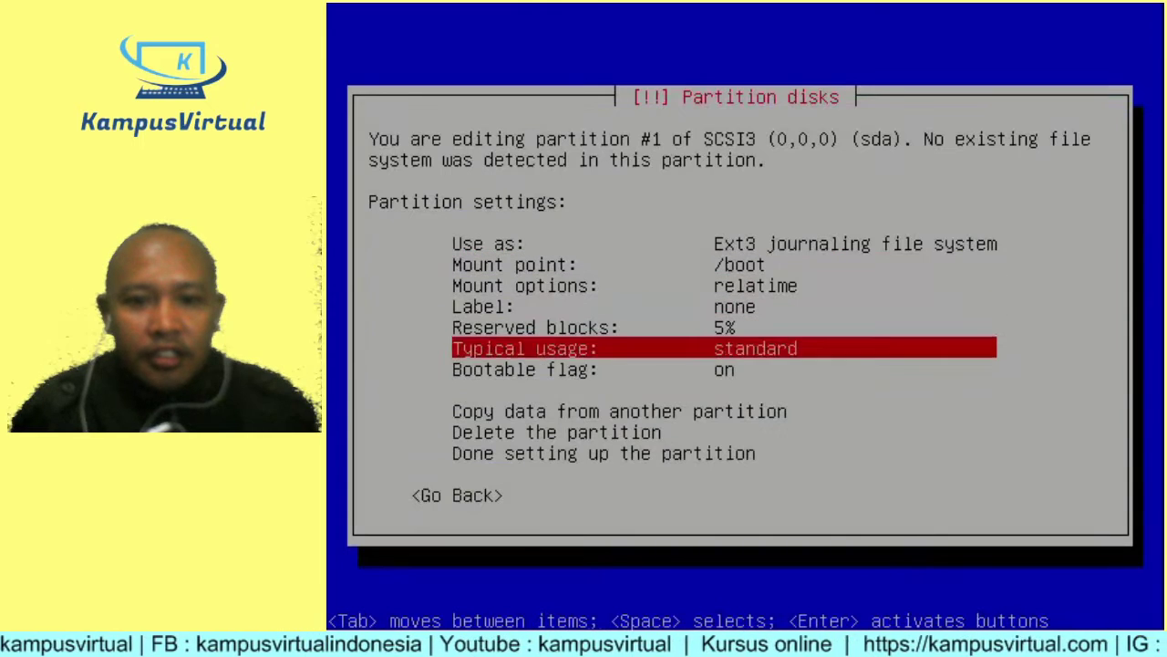
{"action": "key", "text": "Return"}
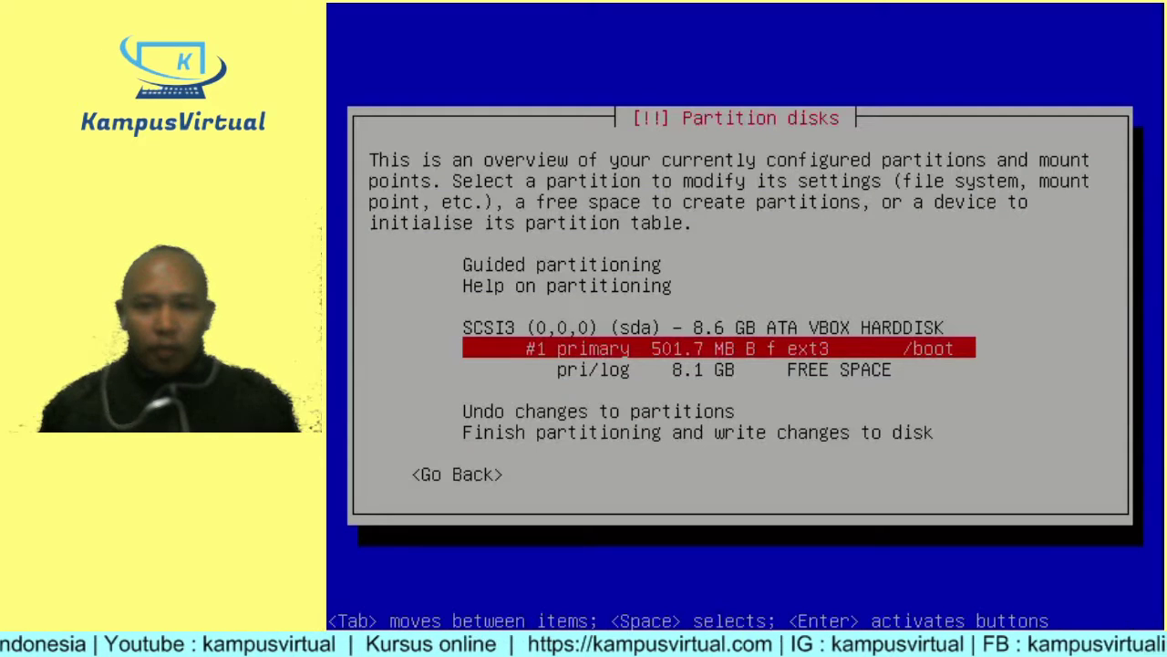
- Create a new primary partition of size 1024 at the beginning of the remaining free space
{"action": "key", "text": "Down"}
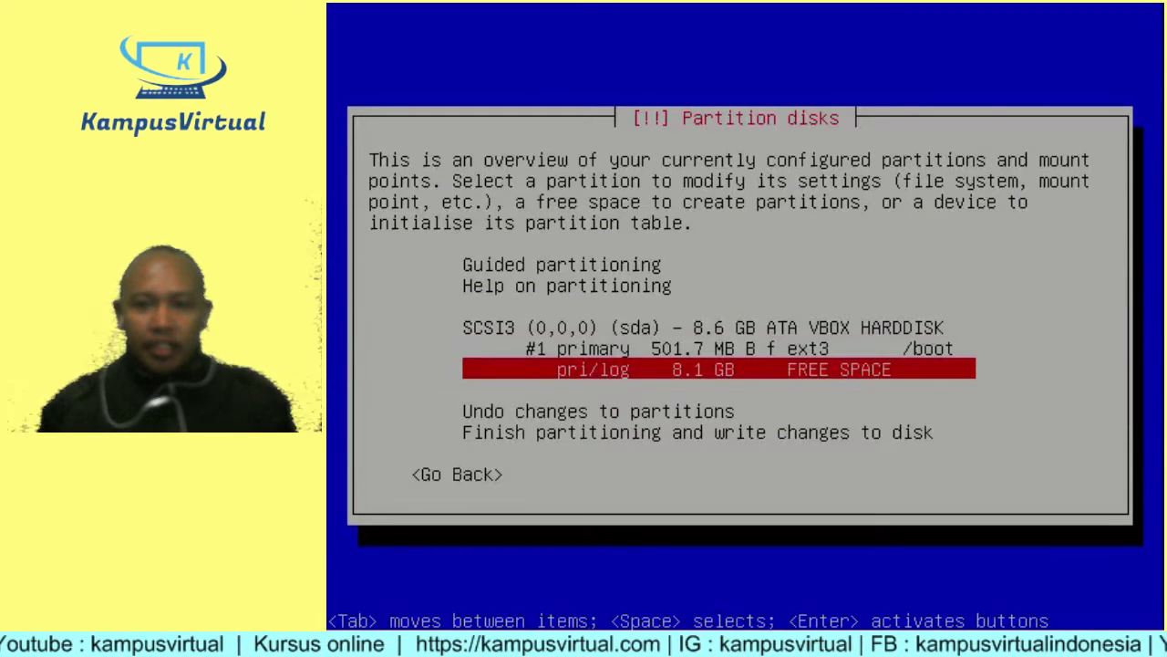
{"action": "key", "text": "Up"}
{"action": "key", "text": "Down"}
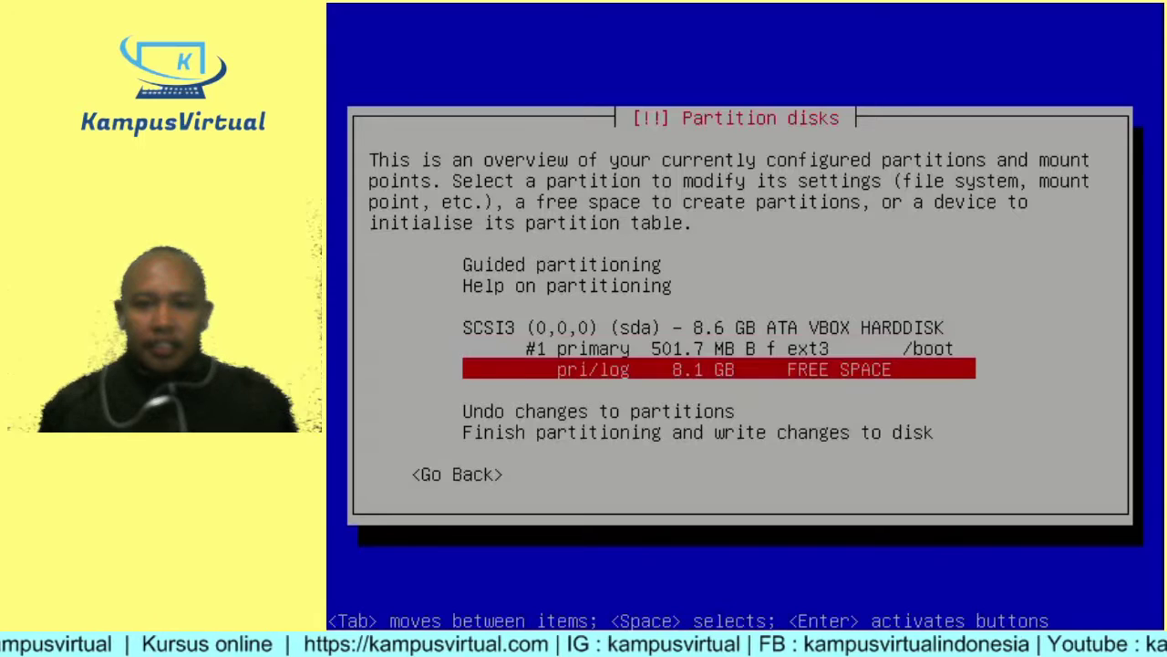
{"action": "key", "text": "Return"}
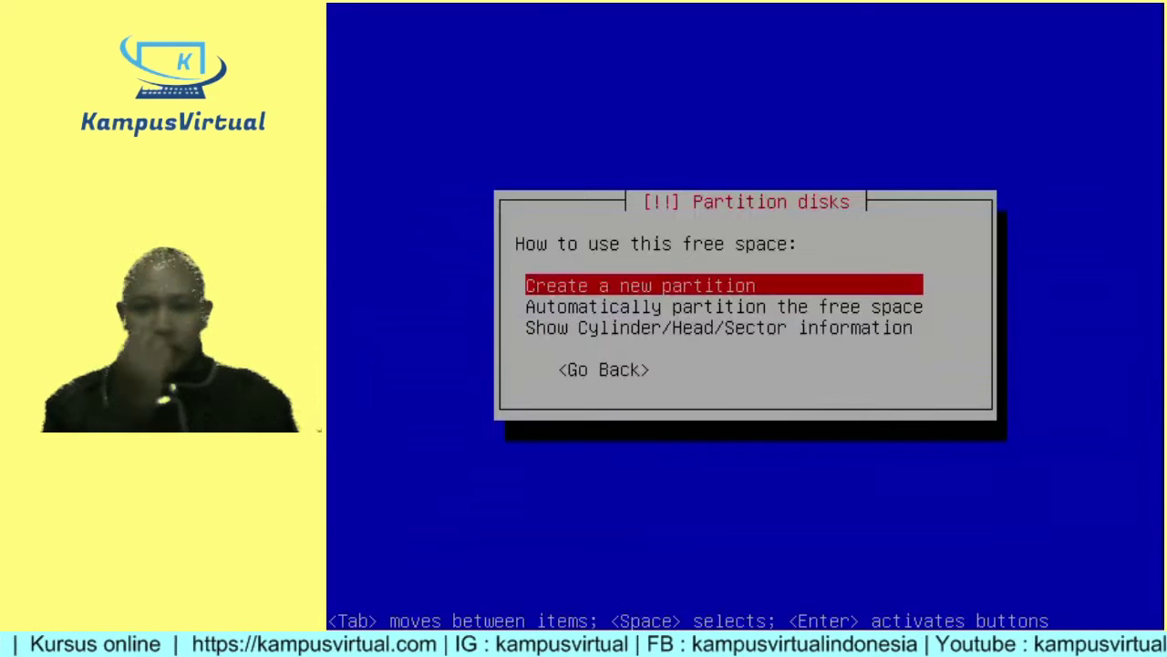
{"action": "key", "text": "Down"}
{"action": "key", "text": "Down"}
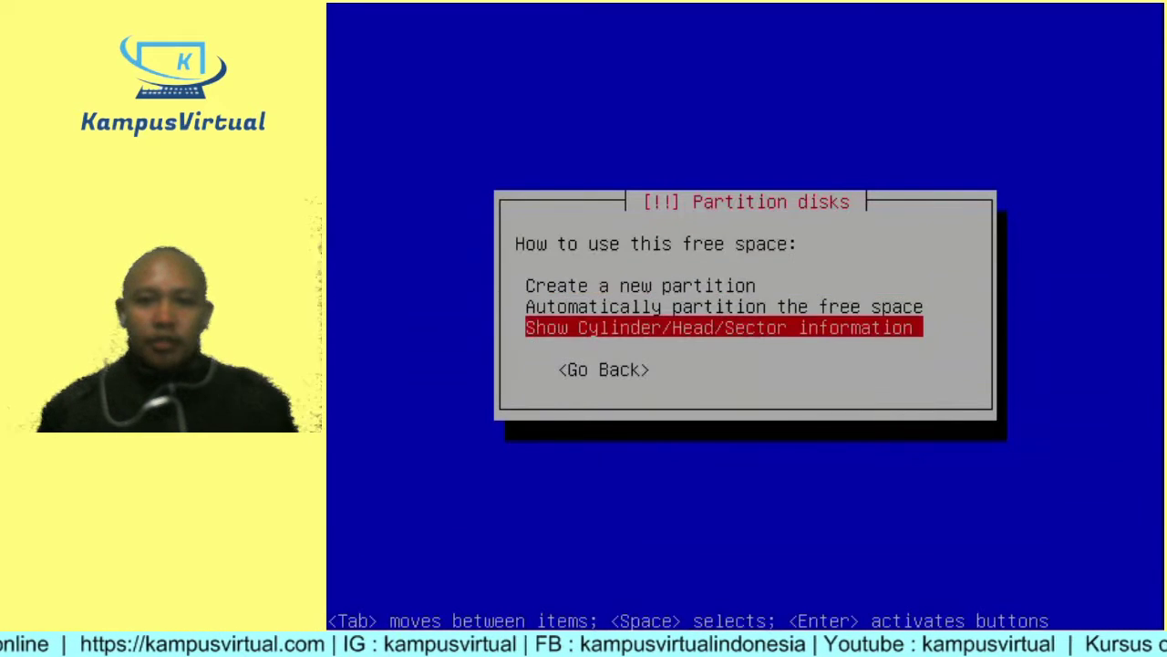
{"action": "key", "text": "Up"}
{"action": "key", "text": "Up"}
{"action": "key", "text": "Return"}
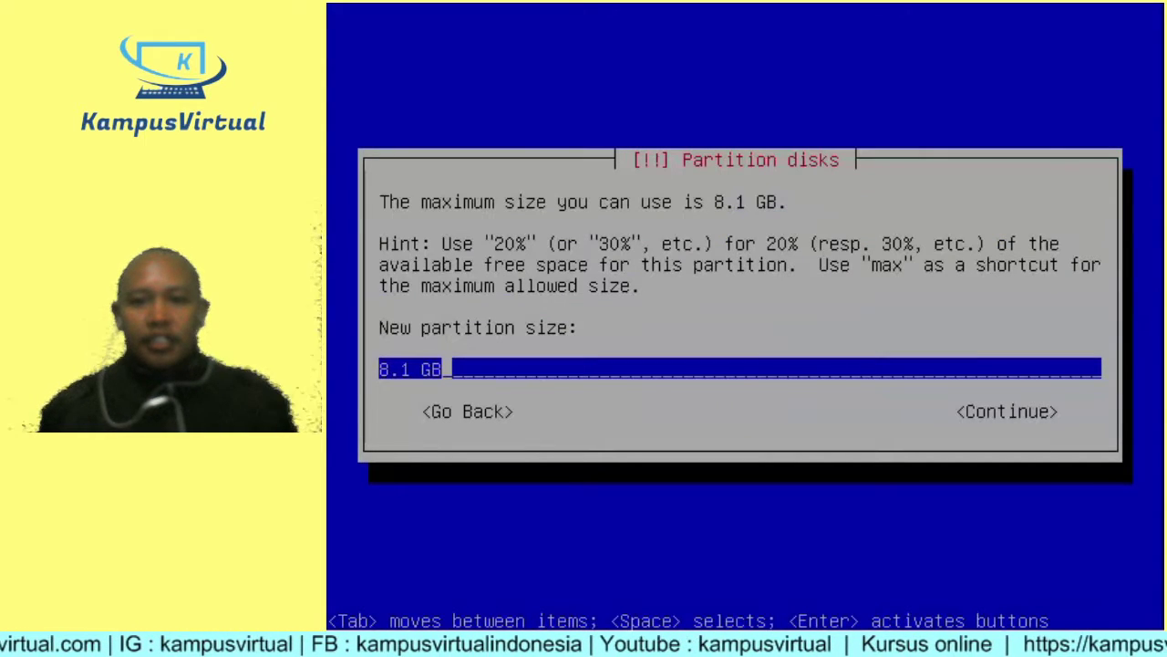
{"action": "key", "text": "BackSpace"}
{"action": "key", "text": "BackSpace"}
{"action": "key", "text": "BackSpace"}
{"action": "key", "text": "BackSpace"}
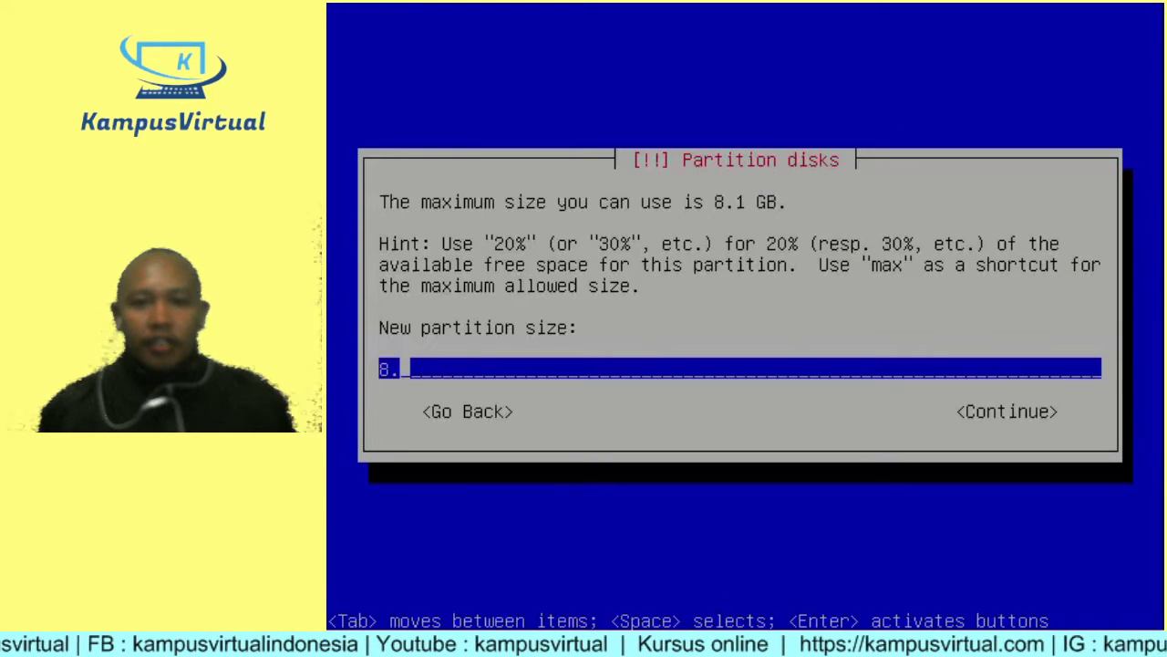
{"action": "key", "text": "BackSpace"}
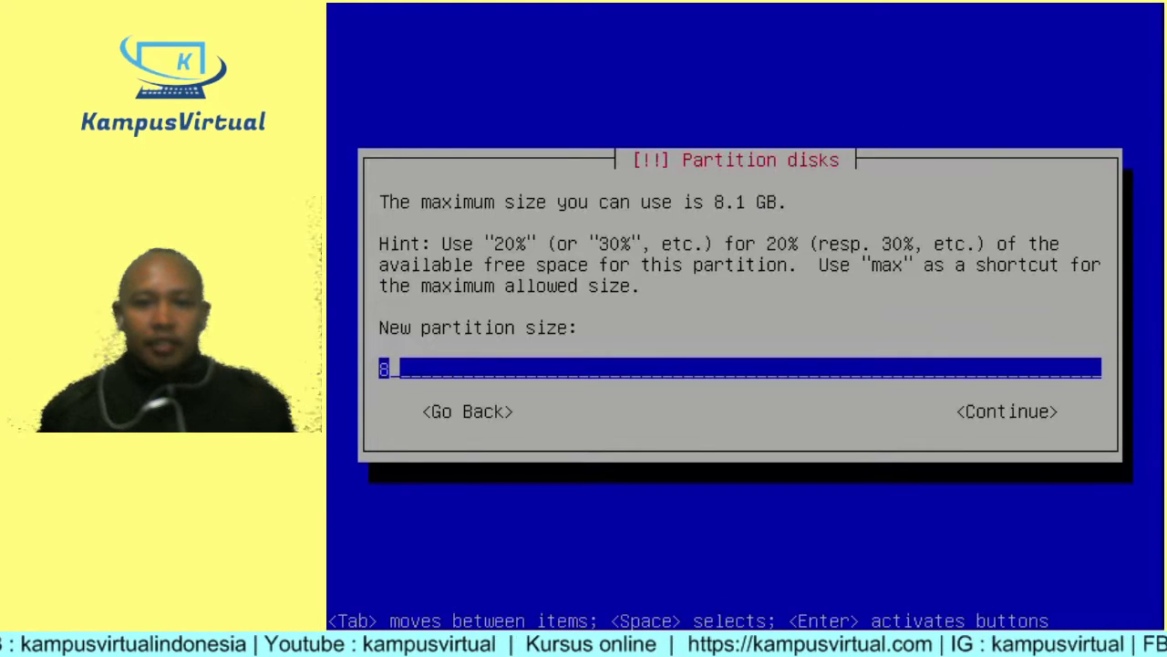
{"action": "key", "text": "BackSpace"}
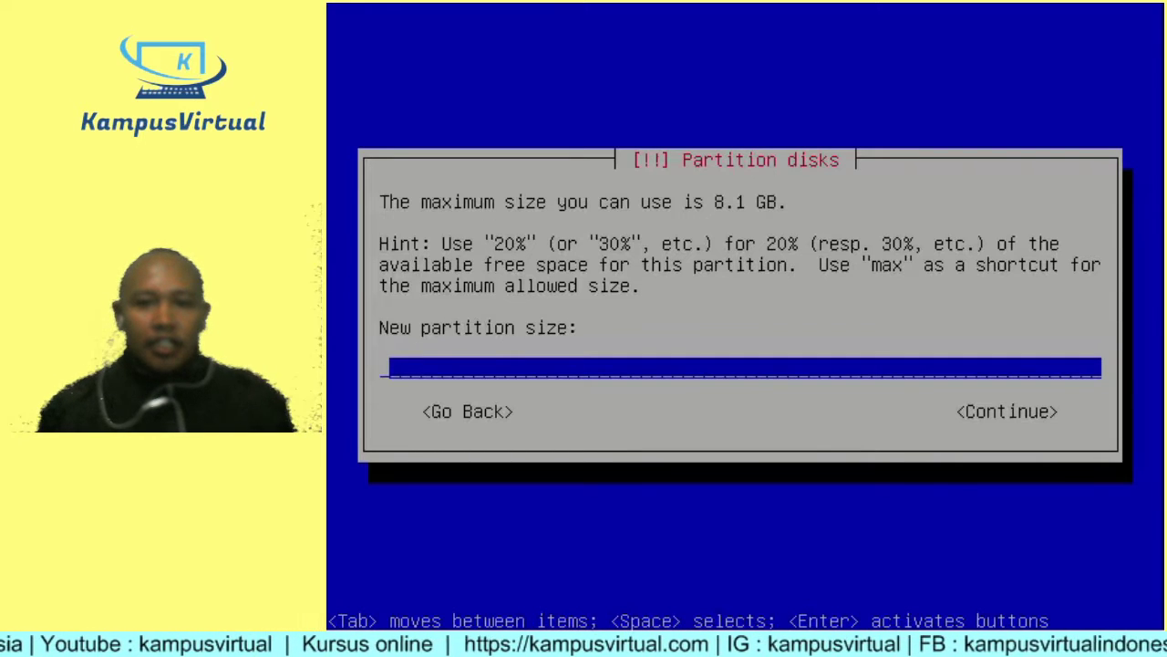
{"action": "type", "text": "1024"}
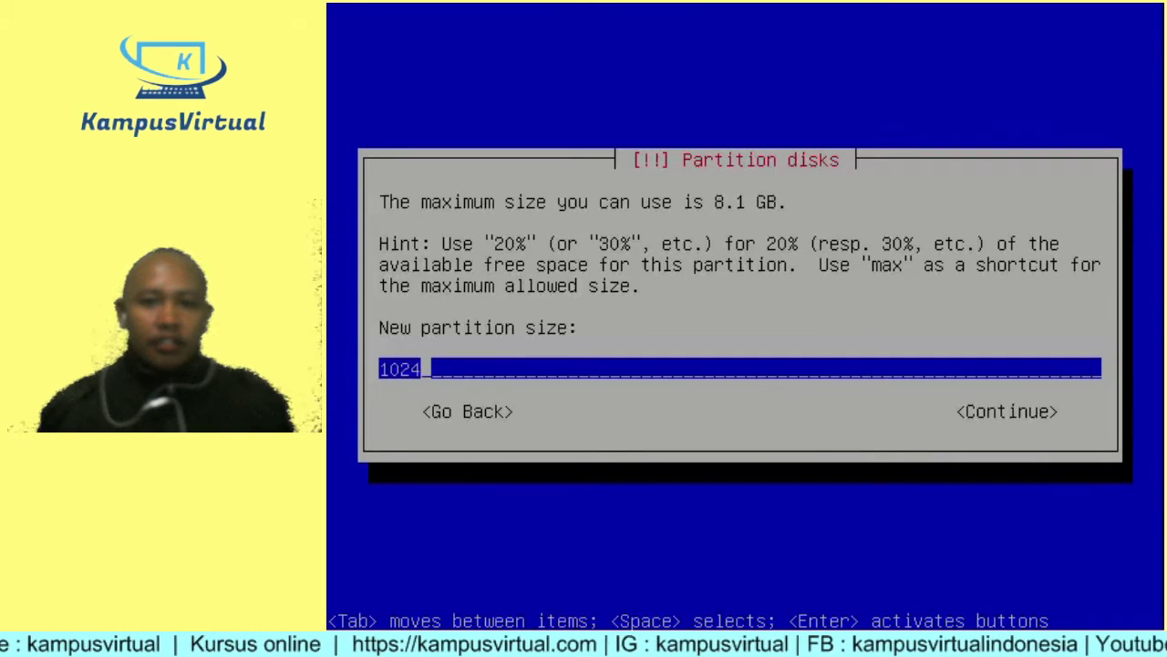
{"action": "key", "text": "Tab"}
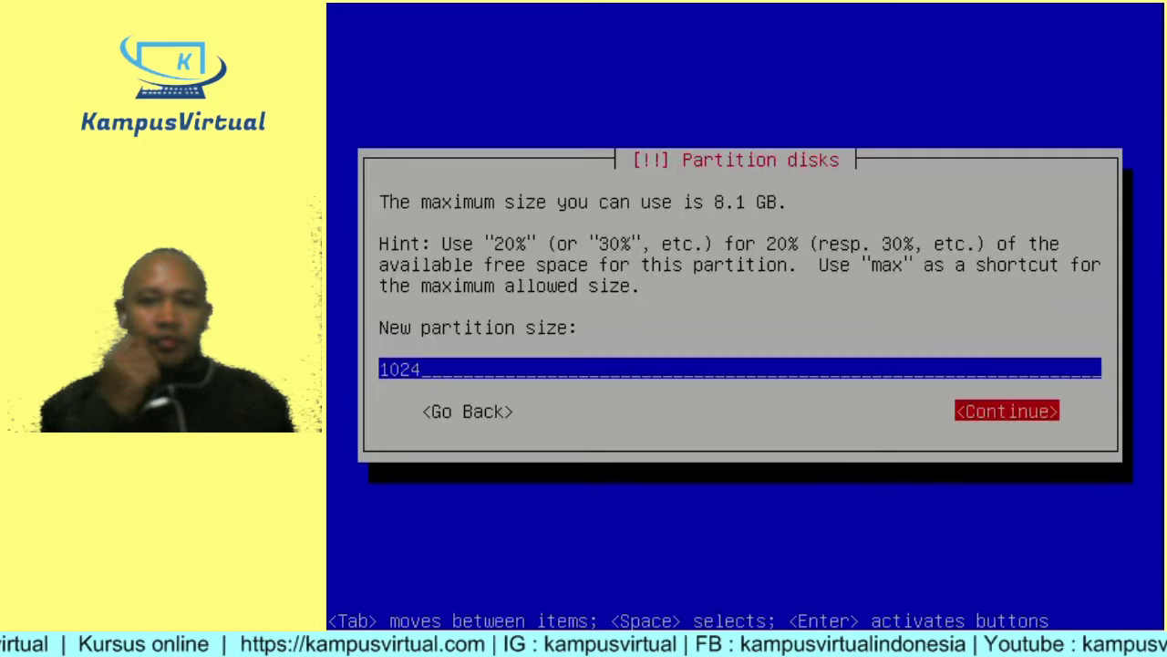
{"action": "key", "text": "Return"}
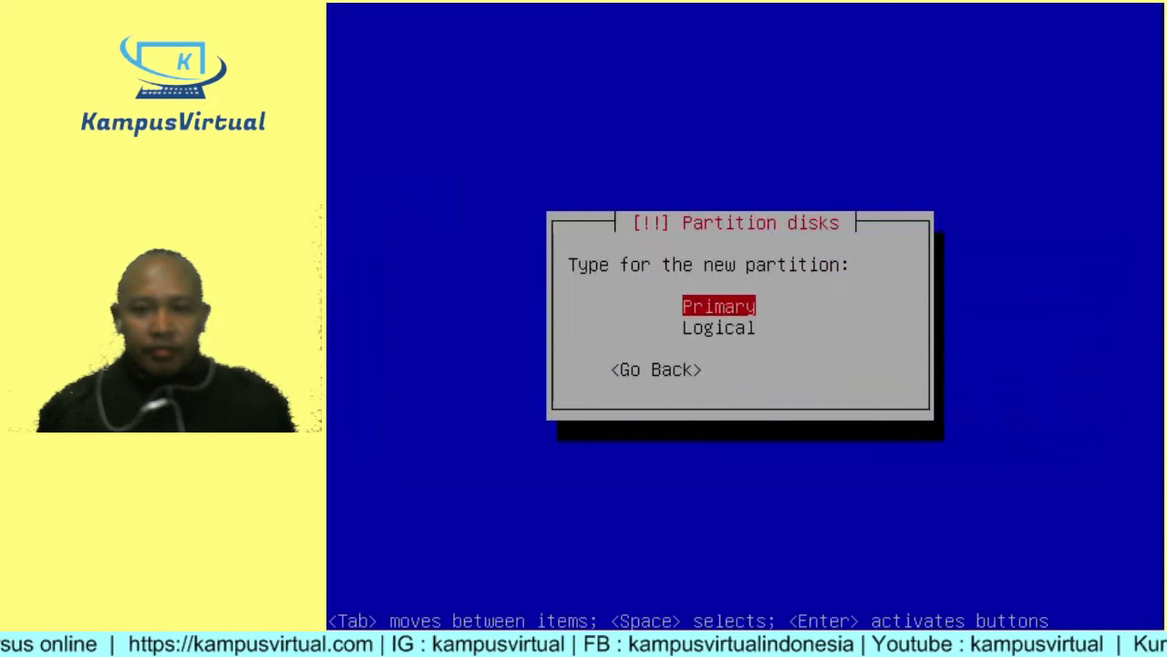
{"action": "key", "text": "Return"}
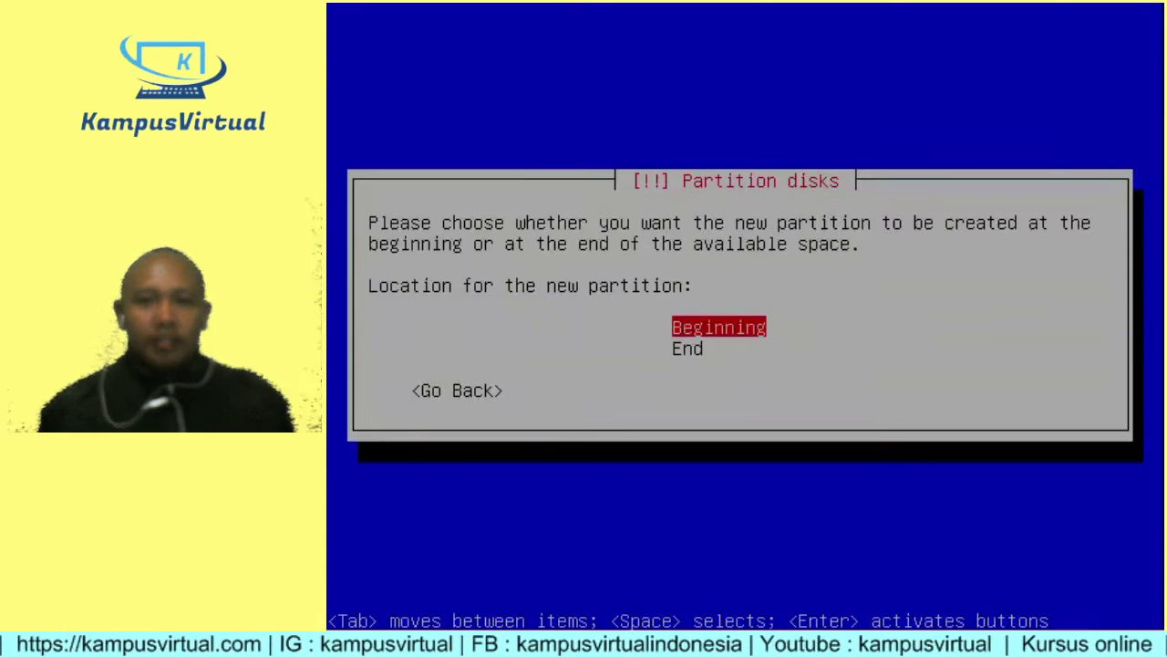
{"action": "key", "text": "Return"}
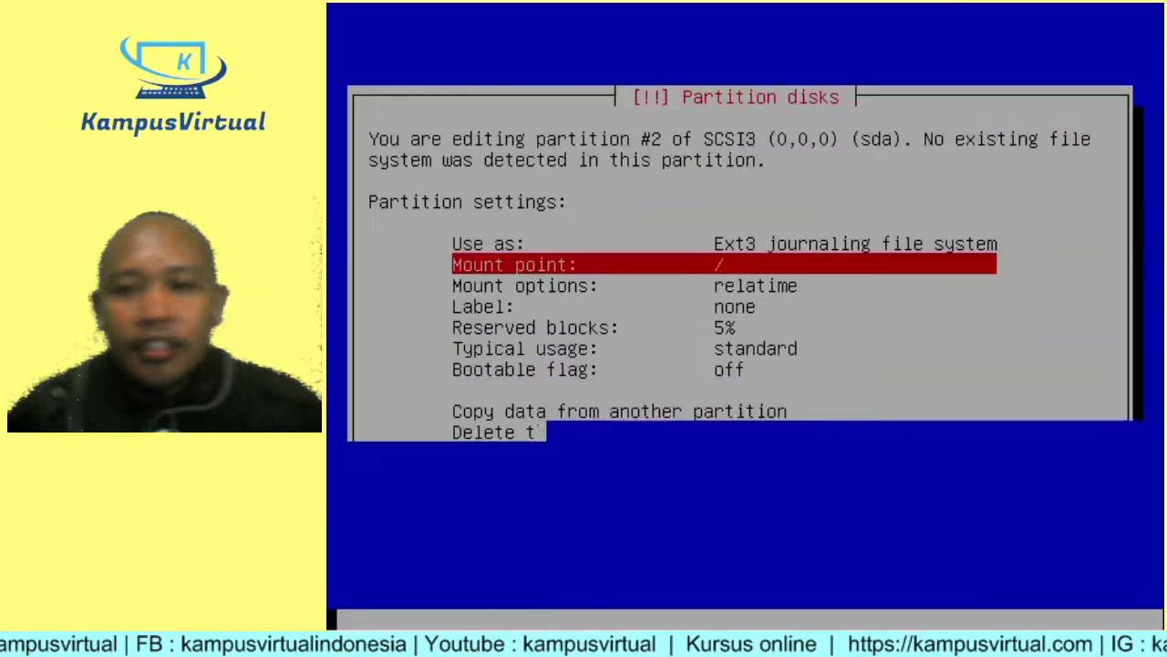
- Set partition #2 to be used as swap area
{"action": "key", "text": "Down"}
{"action": "key", "text": "Up"}
{"action": "key", "text": "Up"}
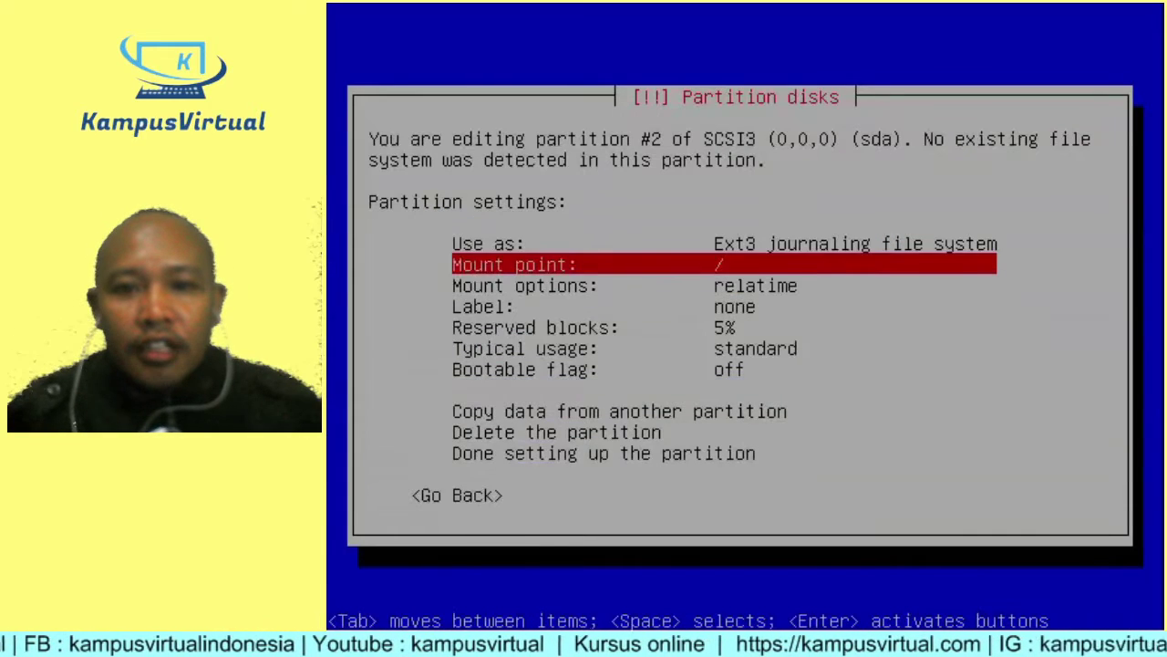
{"action": "key", "text": "Return"}
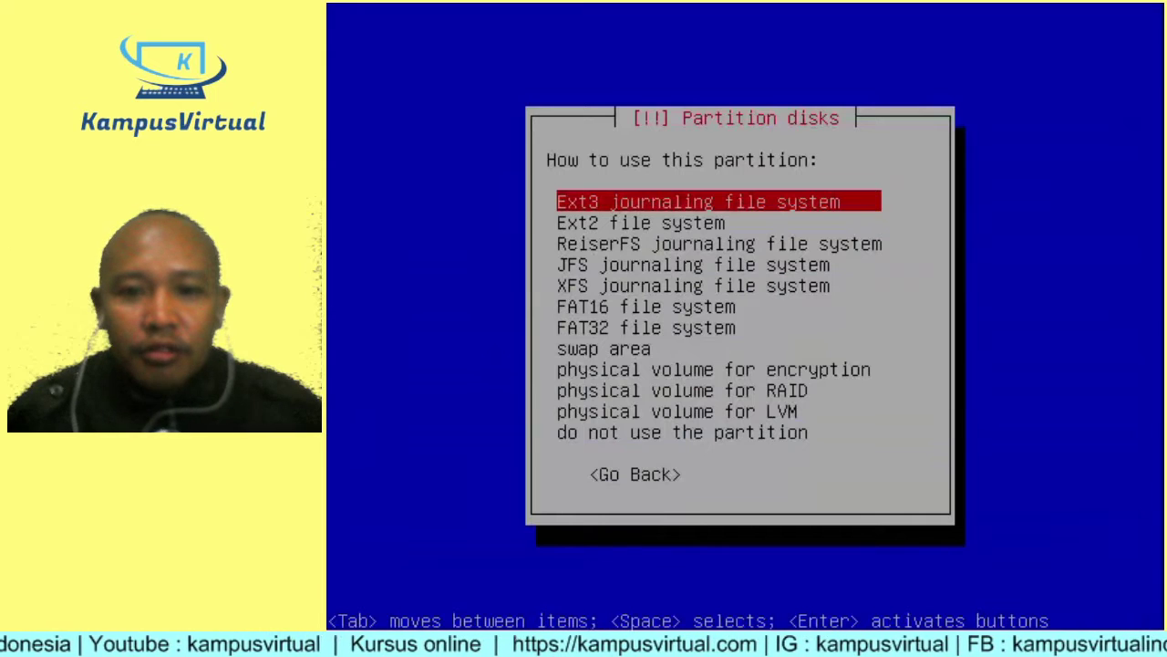
{"action": "key", "text": "Down"}
{"action": "key", "text": "Down"}
{"action": "key", "text": "Down"}
{"action": "key", "text": "Down"}
{"action": "key", "text": "Down"}
{"action": "key", "text": "Down"}
{"action": "key", "text": "Down"}
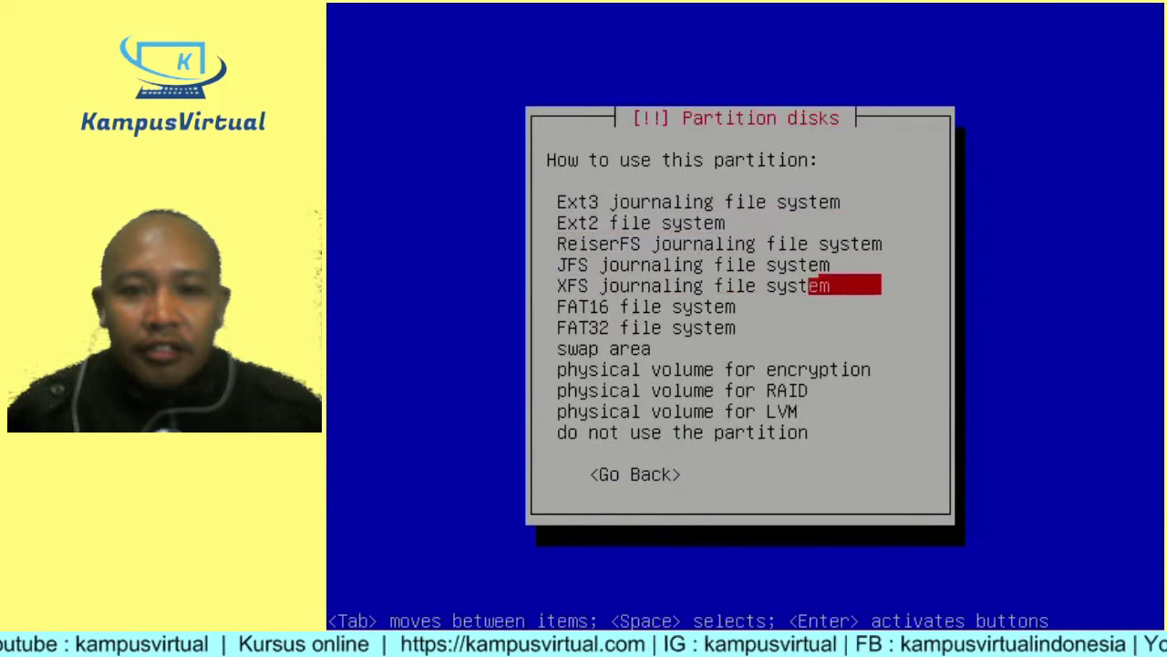
{"action": "key", "text": "Return"}
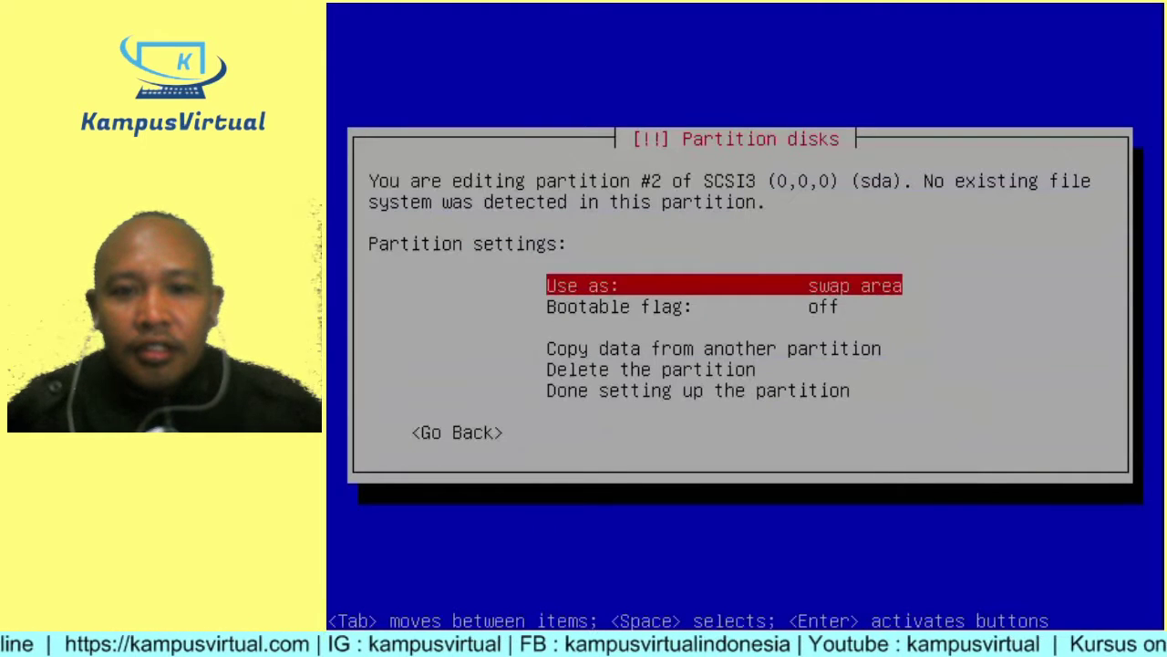
- Finish setting up the swap partition and return to the partition overview
{"action": "key", "text": "Down"}
{"action": "key", "text": "Down"}
{"action": "key", "text": "Down"}
{"action": "key", "text": "Down"}
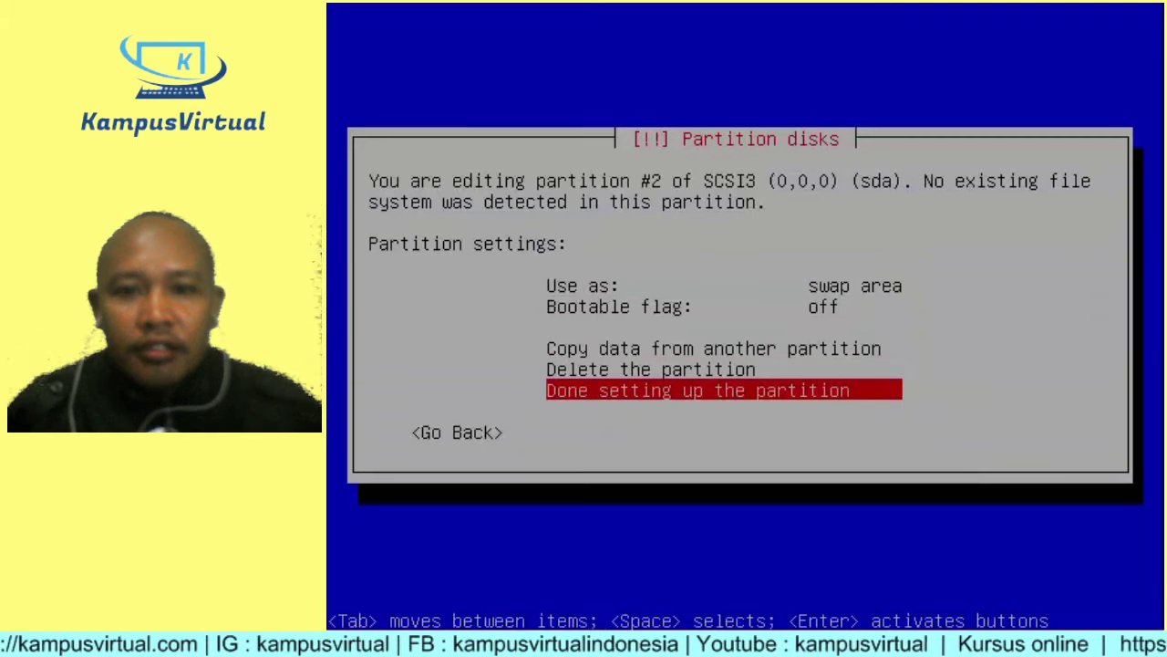
{"action": "key", "text": "Return"}
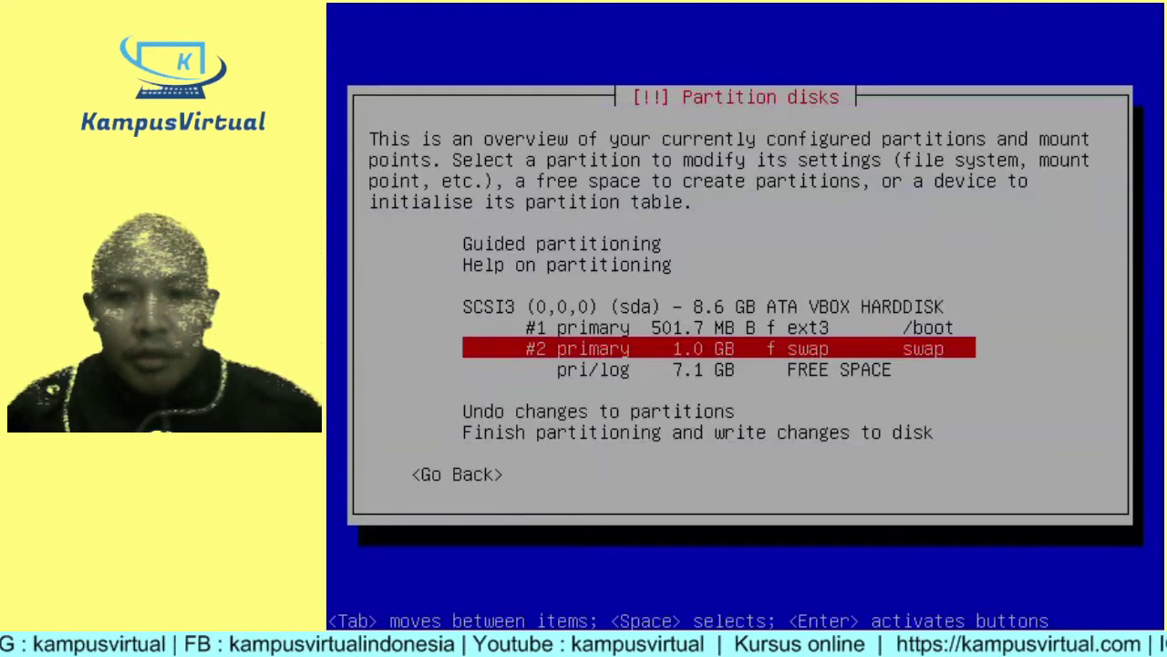
{"action": "key", "text": "Up"}
{"action": "key", "text": "Up"}
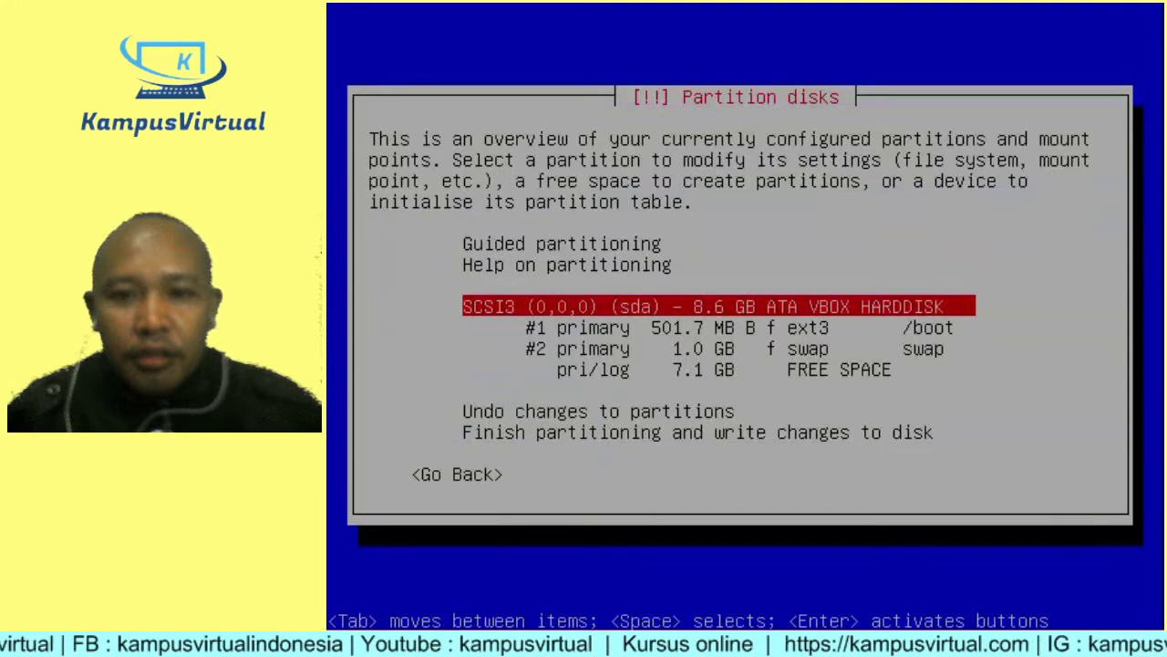
{"action": "key", "text": "Down"}
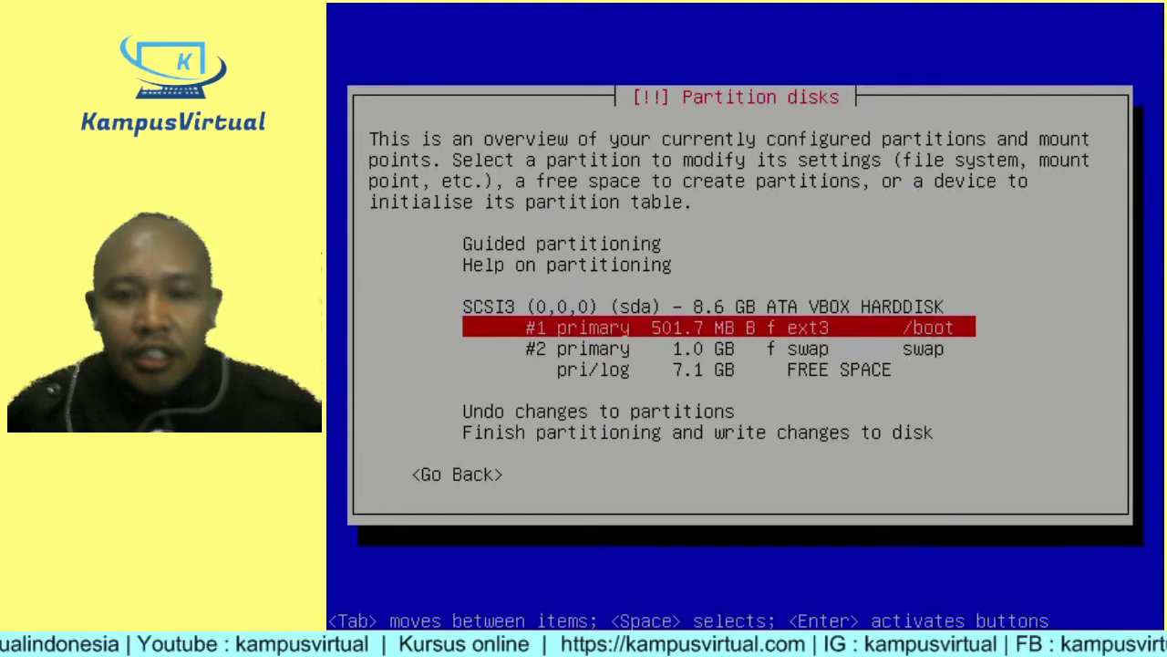
{"action": "key", "text": "Down"}
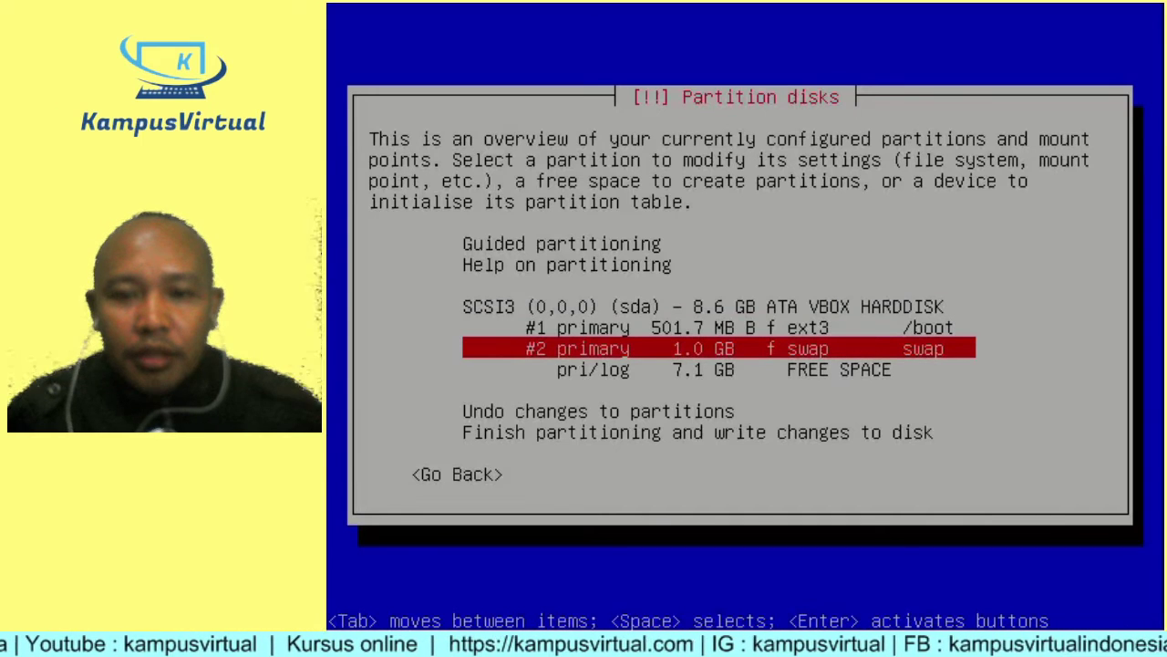
- Create a new primary partition of 2 gb in the remaining free space
{"action": "key", "text": "Down"}
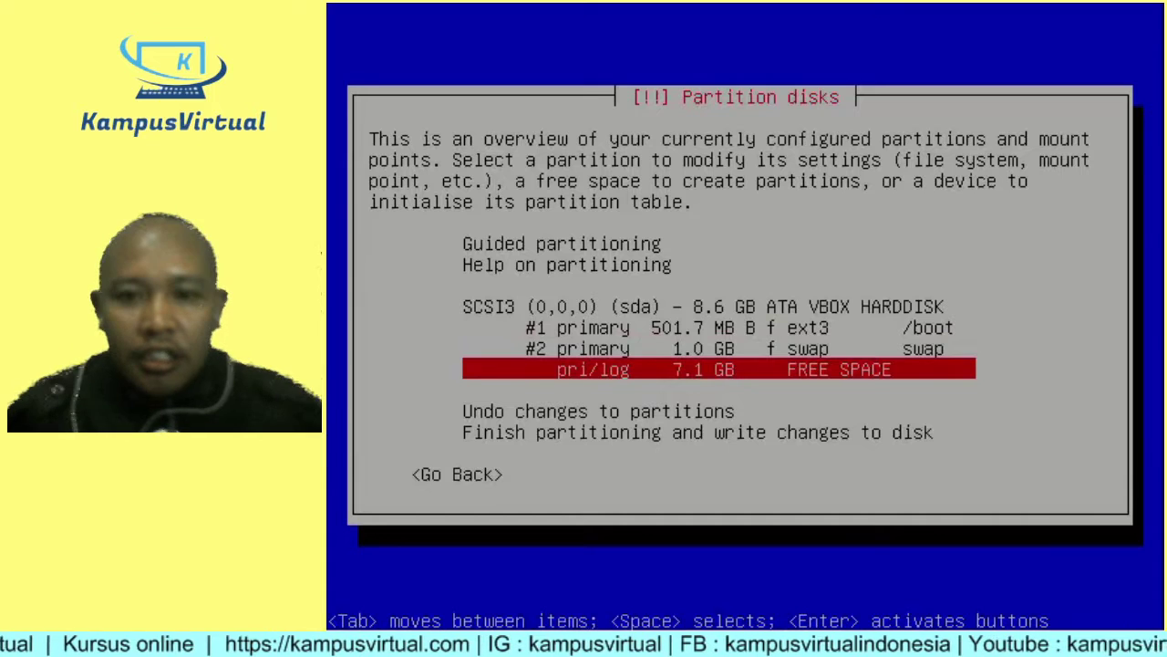
{"action": "key", "text": "Return"}
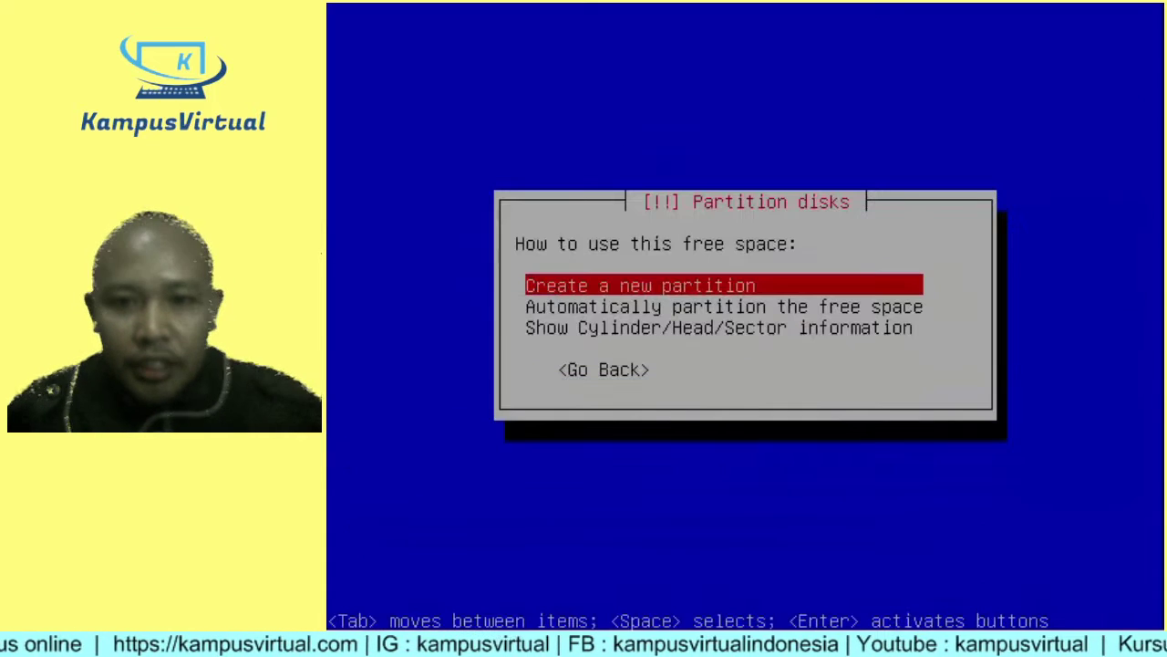
{"action": "key", "text": "Return"}
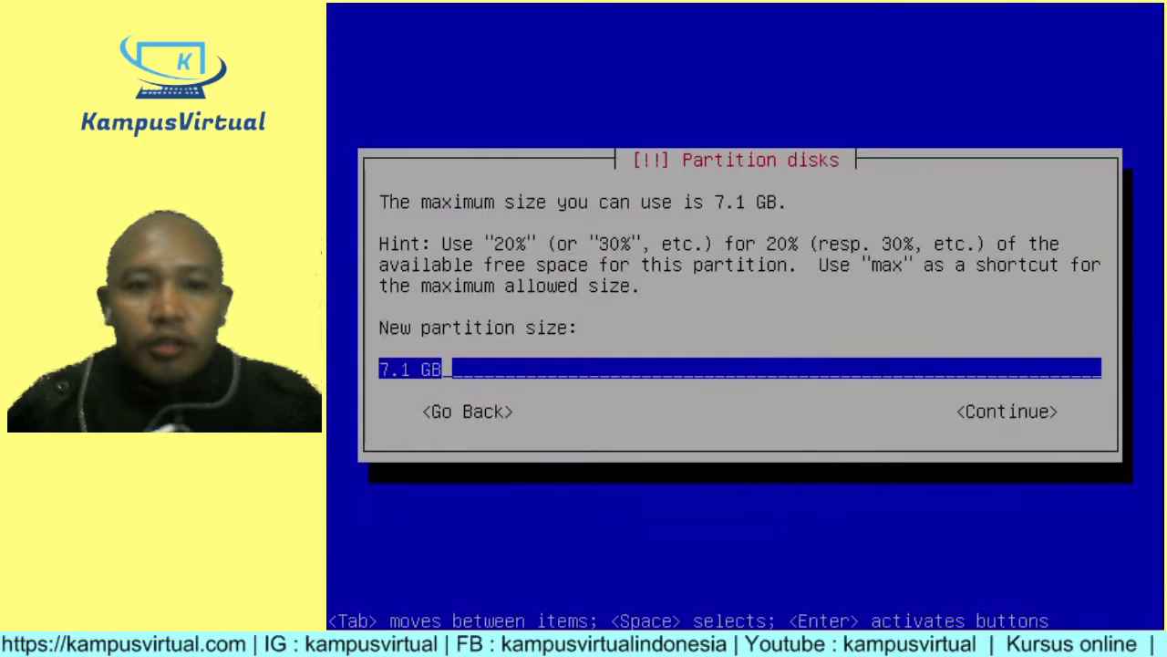
{"action": "key", "text": "BackSpace"}
{"action": "key", "text": "BackSpace"}
{"action": "key", "text": "BackSpace"}
{"action": "key", "text": "BackSpace"}
{"action": "key", "text": "BackSpace"}
{"action": "key", "text": "BackSpace"}
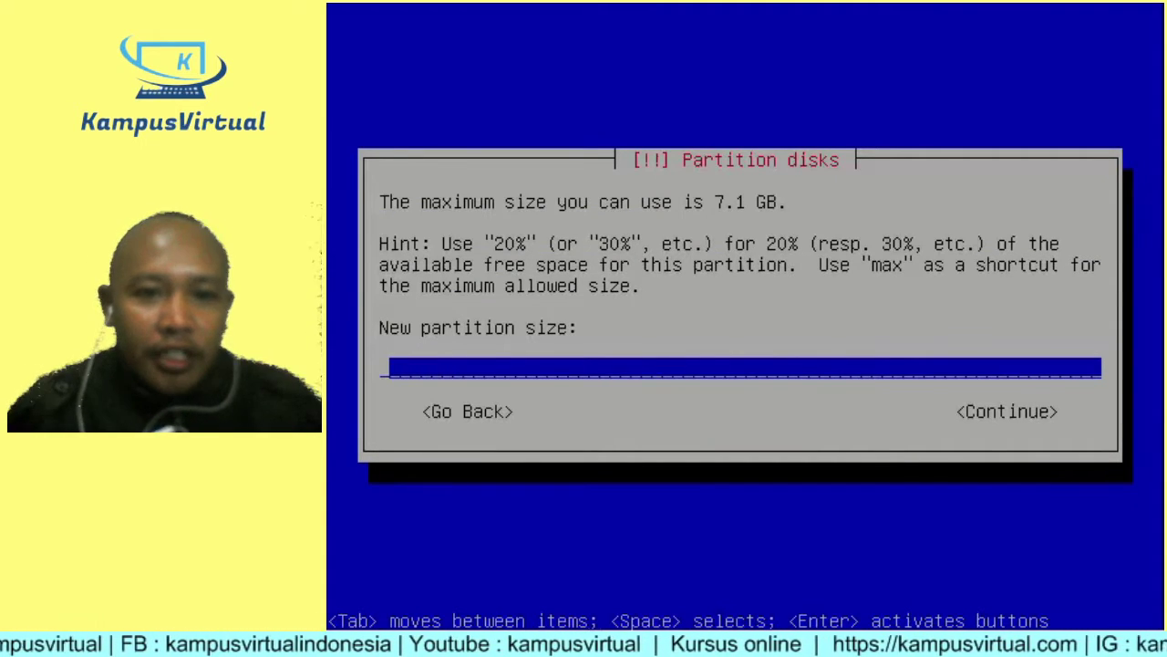
{"action": "type", "text": "2 "}
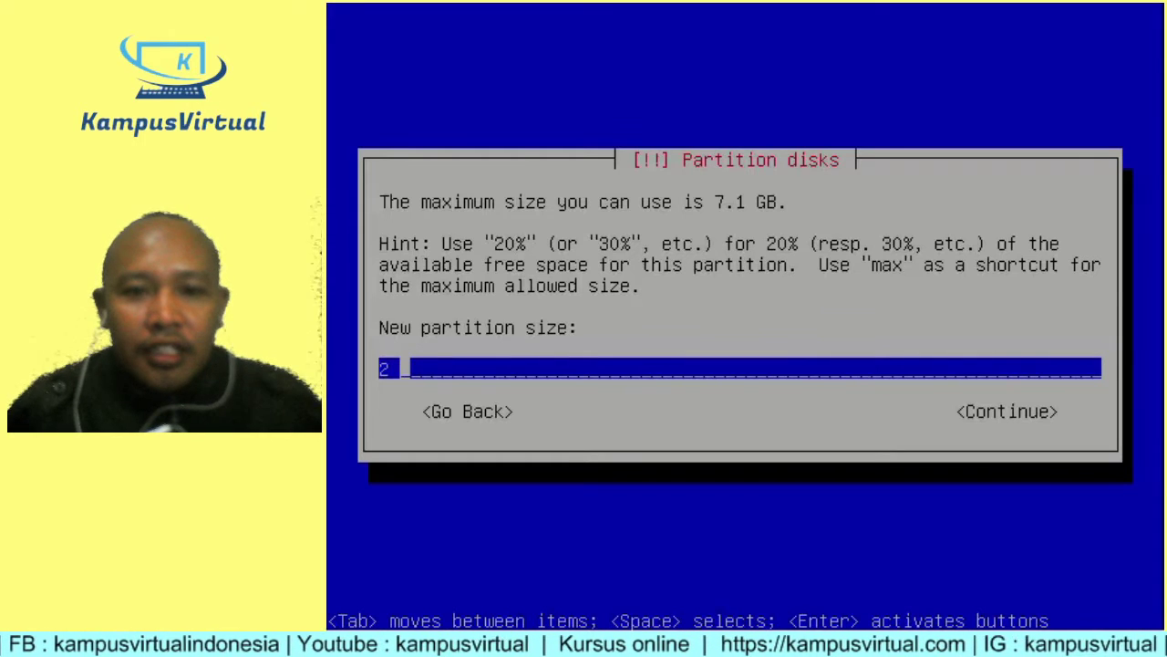
{"action": "type", "text": "gb"}
{"action": "key", "text": "Tab"}
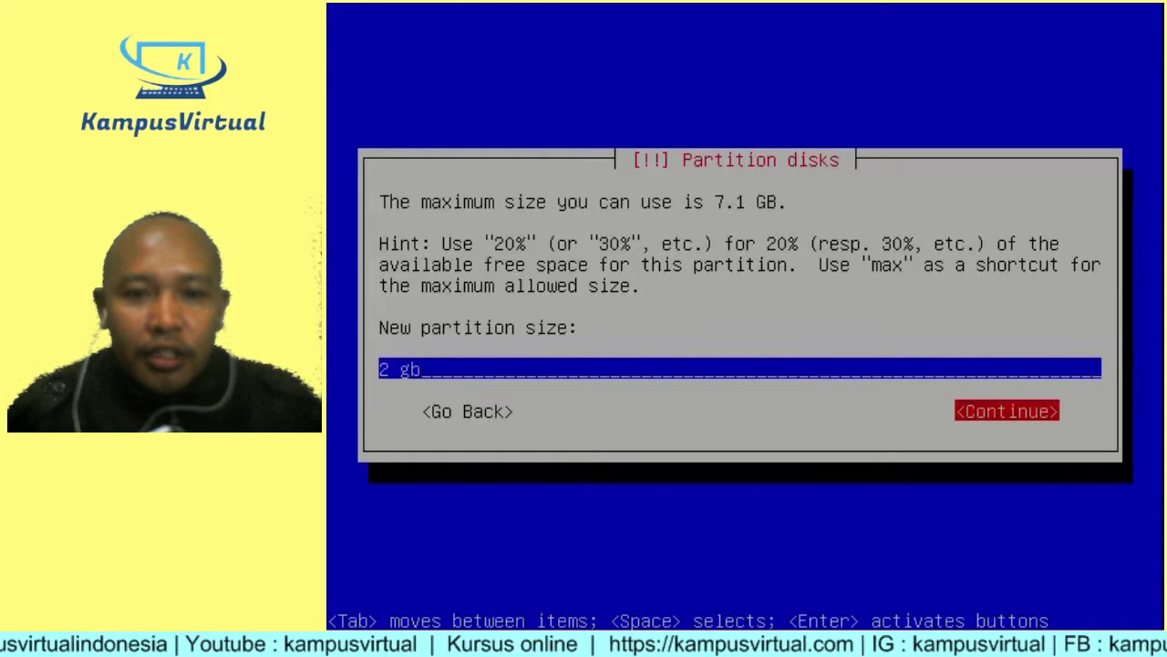
{"action": "key", "text": "Return"}
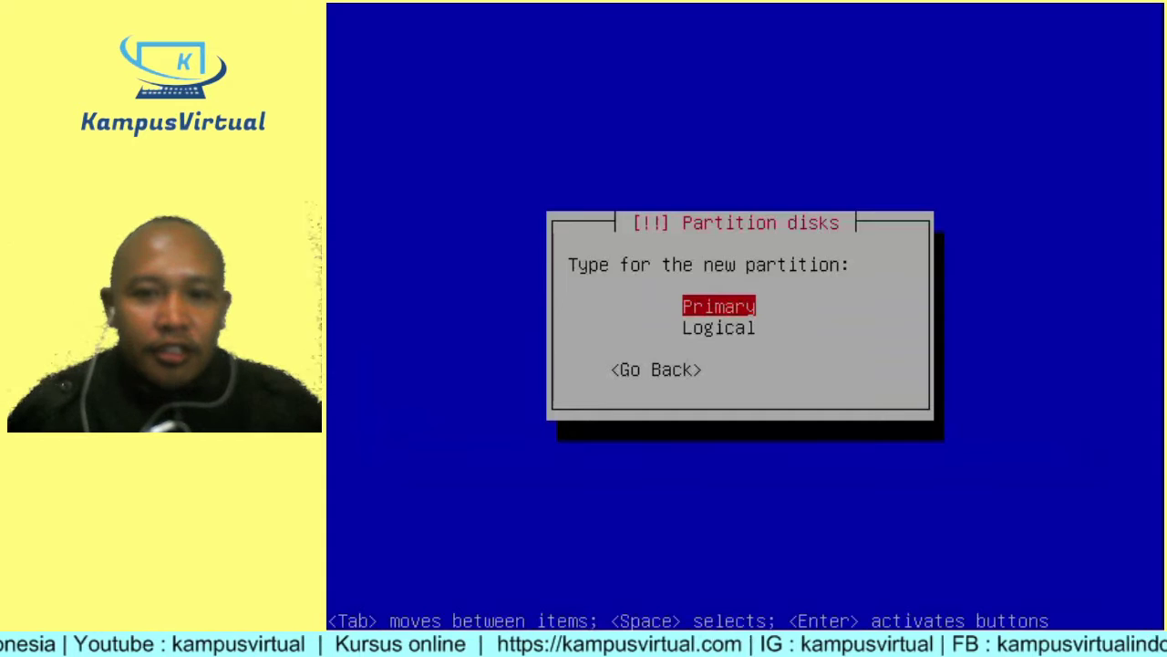
{"action": "key", "text": "Return"}
{"action": "key", "text": "Return"}
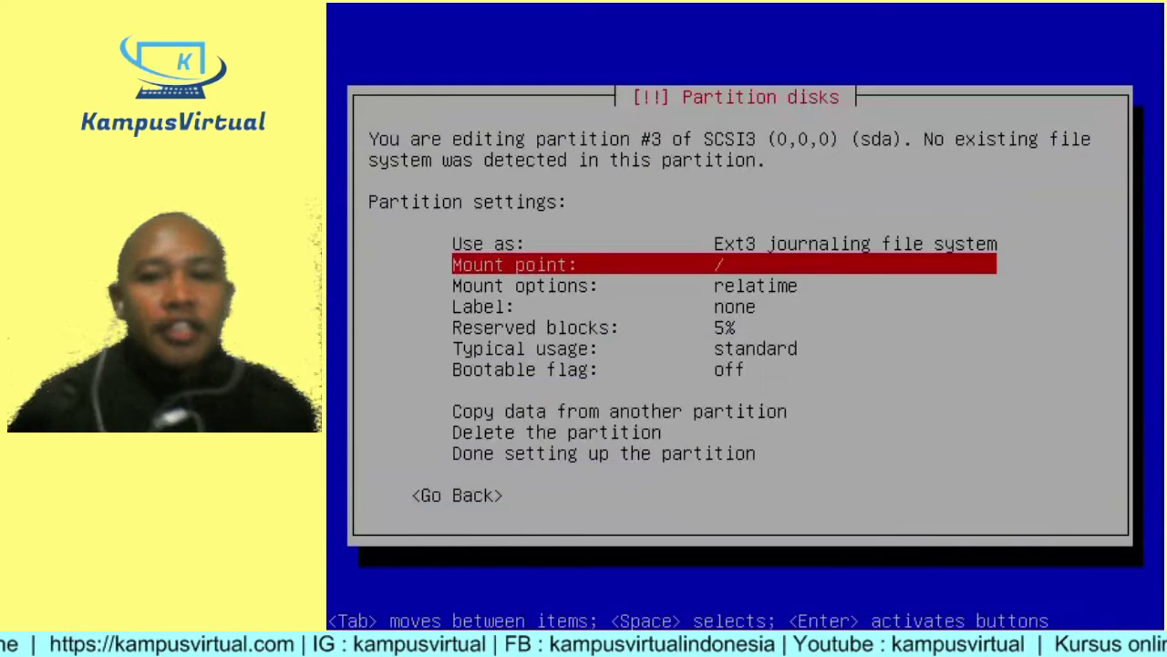
- Set the mount point of partition #3 to /home for user home directories
{"action": "key", "text": "Up"}
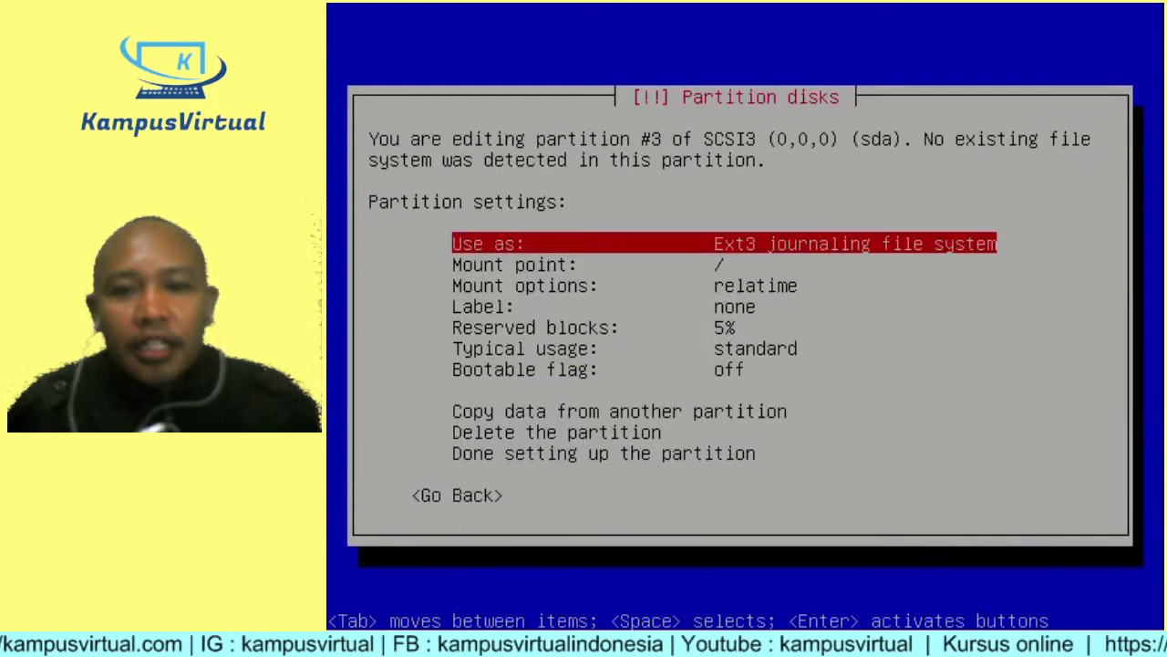
{"action": "key", "text": "Down"}
{"action": "key", "text": "Return"}
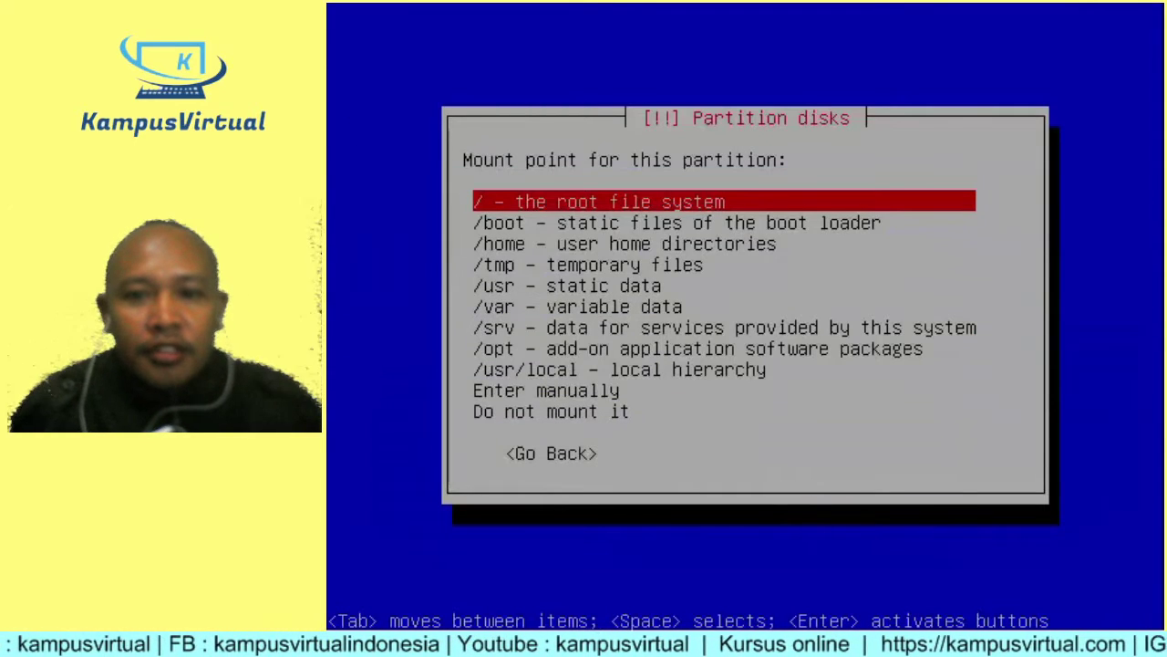
{"action": "key", "text": "Down"}
{"action": "key", "text": "Down"}
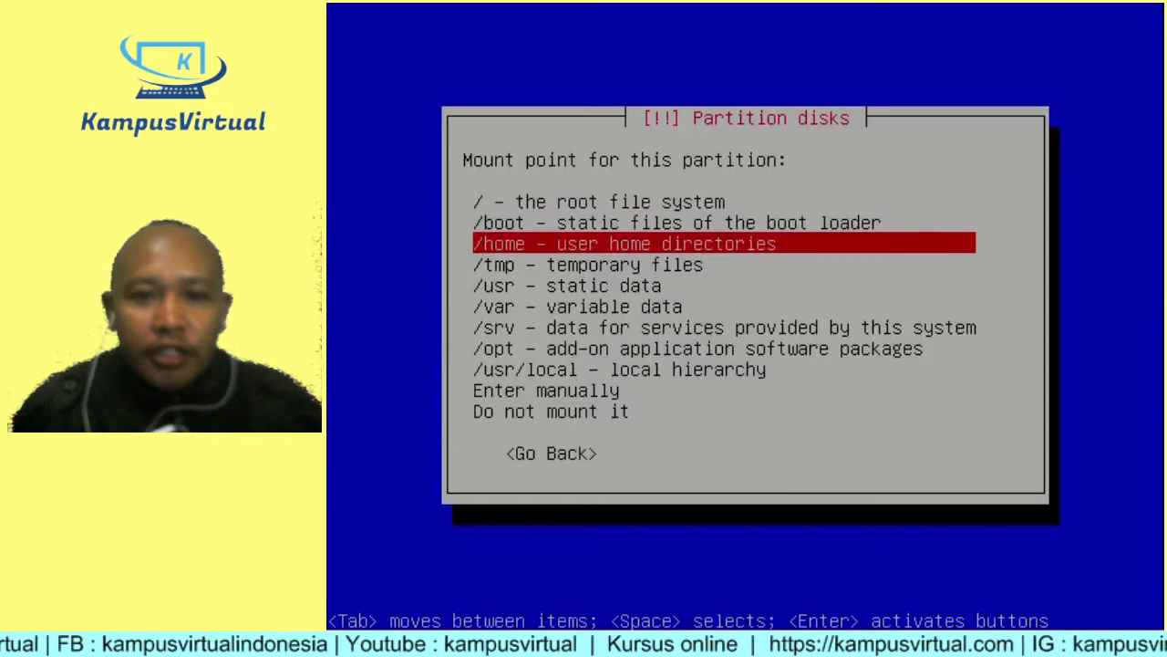
{"action": "key", "text": "Return"}
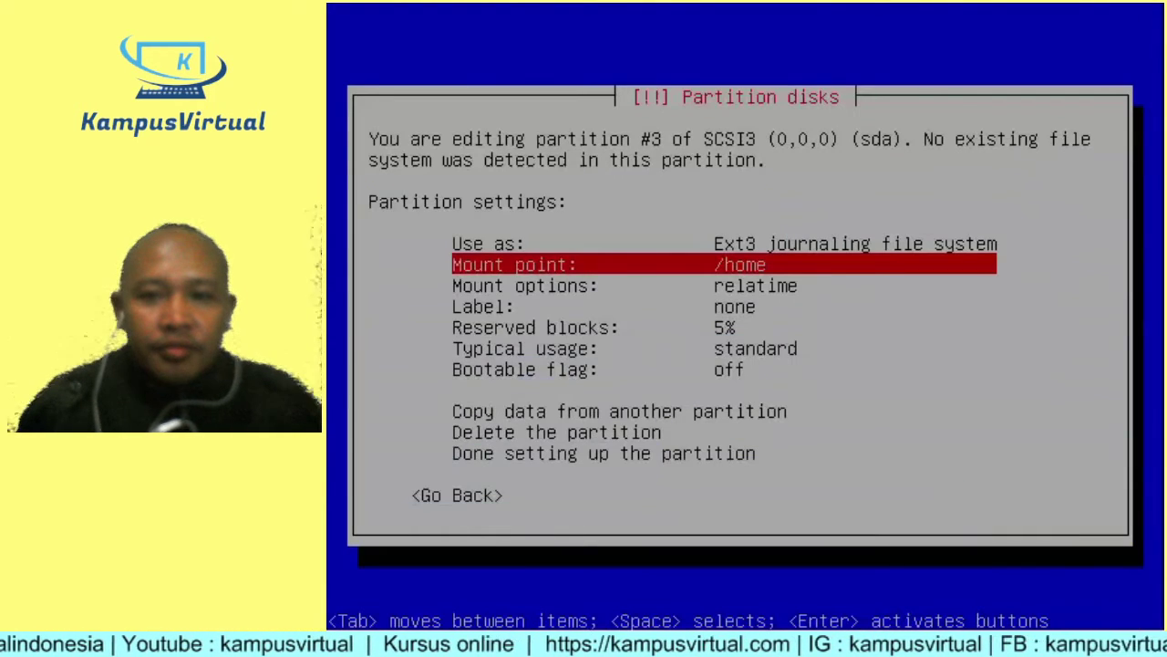
- Go to the option that finishes setting up the /home partition
{"action": "key", "text": "Down"}
{"action": "key", "text": "Down"}
{"action": "key", "text": "Down"}
{"action": "key", "text": "Down"}
{"action": "key", "text": "Down"}
{"action": "key", "text": "Down"}
{"action": "key", "text": "Down"}
{"action": "key", "text": "Down"}
{"action": "key", "text": "Down"}
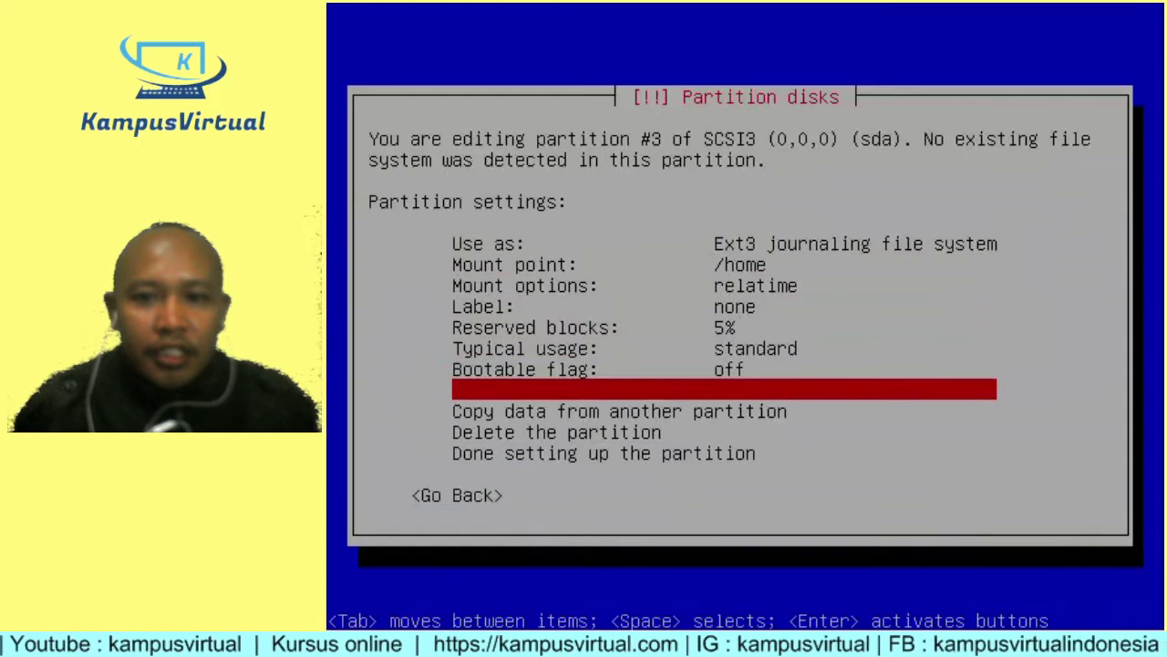
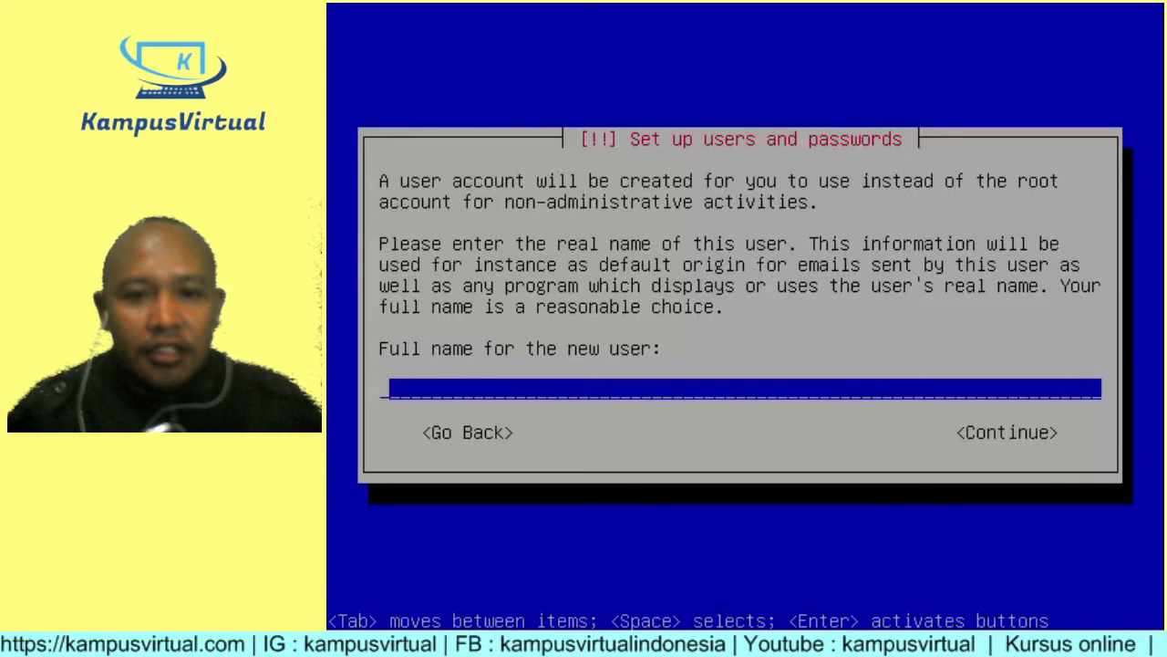
- Set the new user's full name to kampusvirtual and accept the suggested username for the account
{"action": "type", "text": "k"}
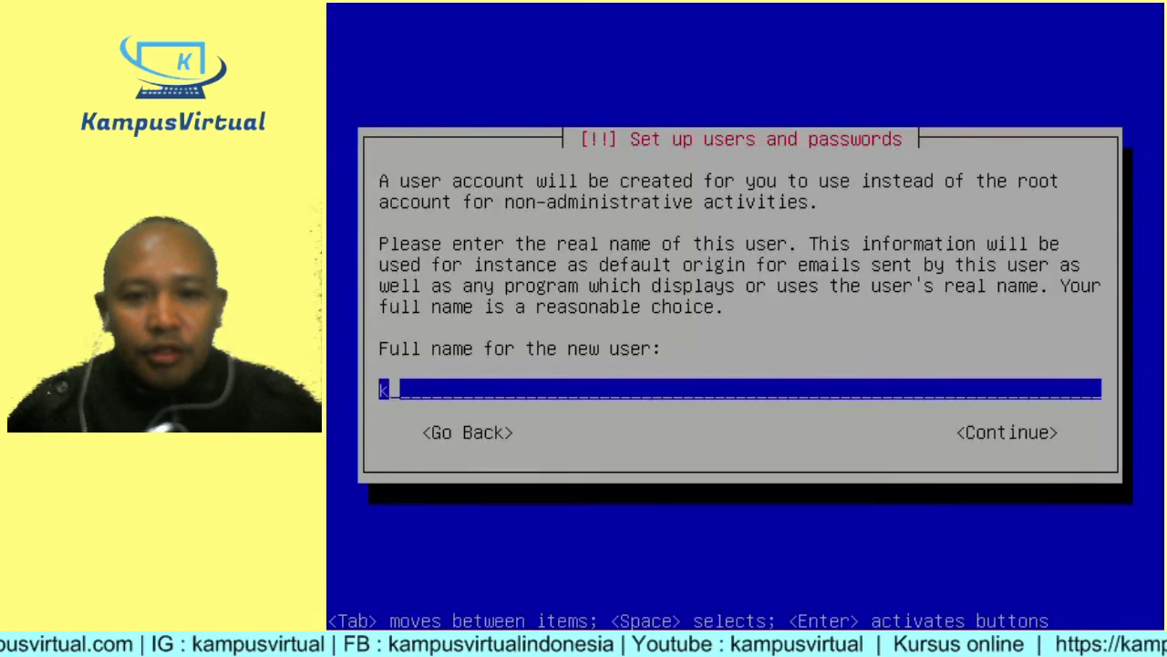
{"action": "type", "text": "ampus"}
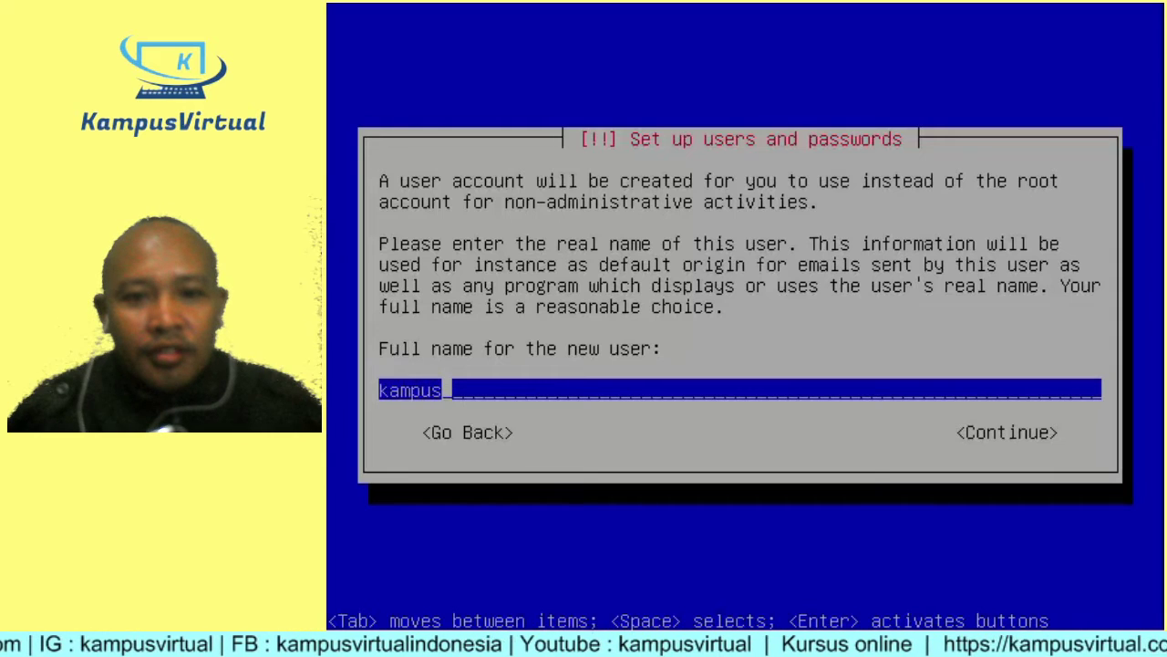
{"action": "type", "text": "virtual"}
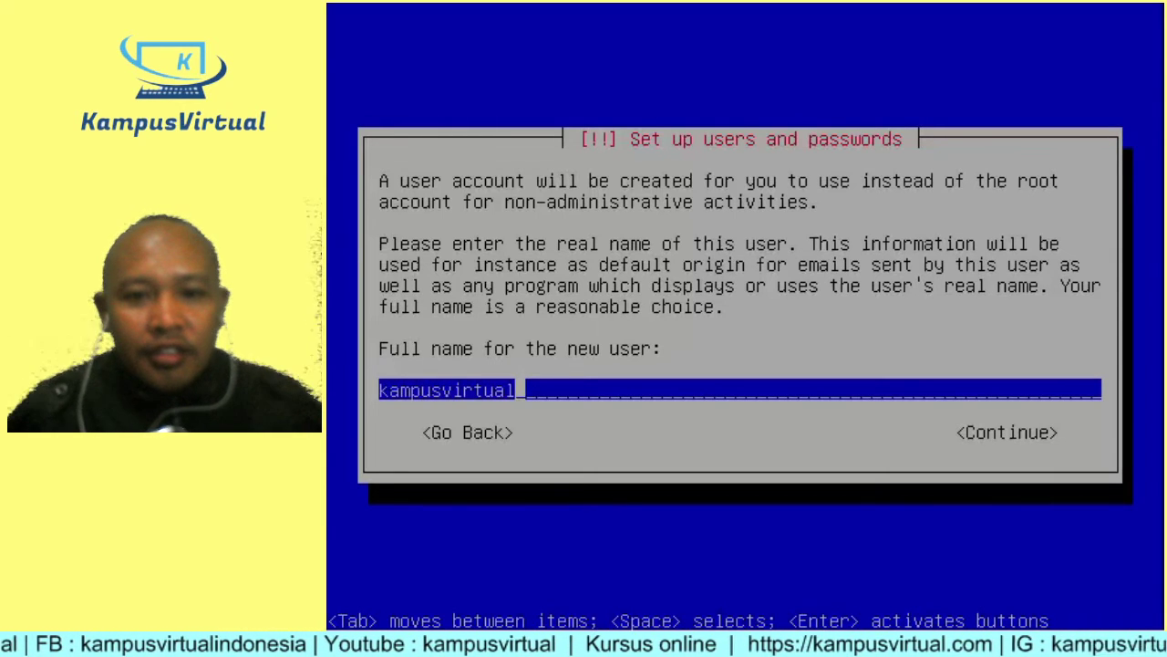
{"action": "key", "text": "Tab"}
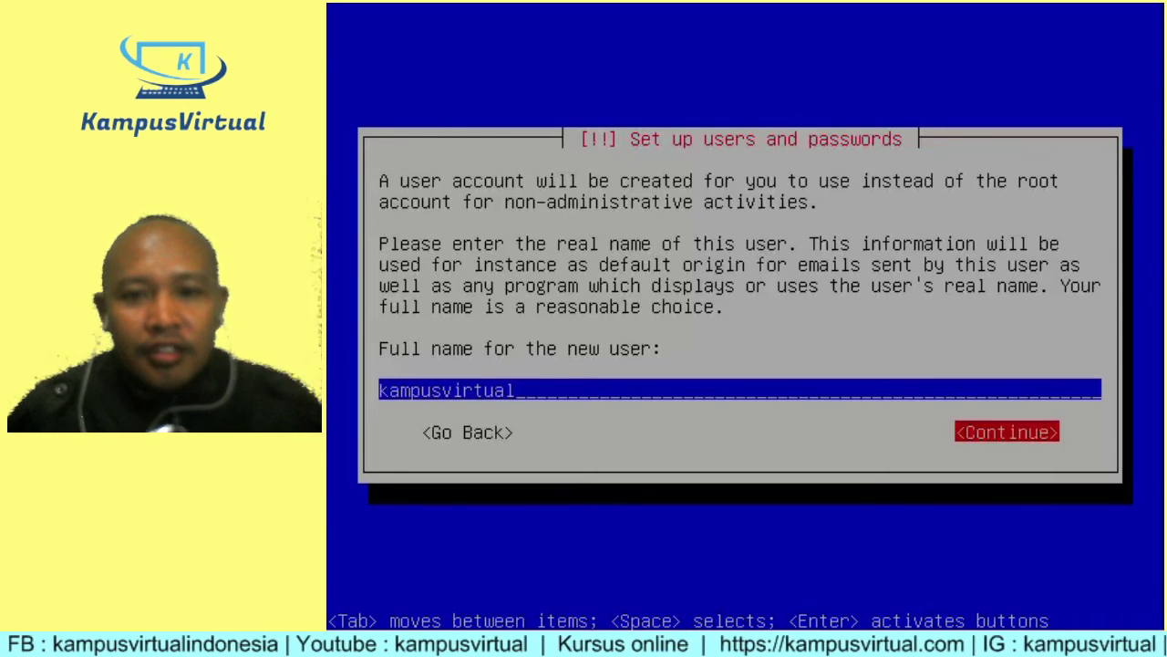
{"action": "key", "text": "Return"}
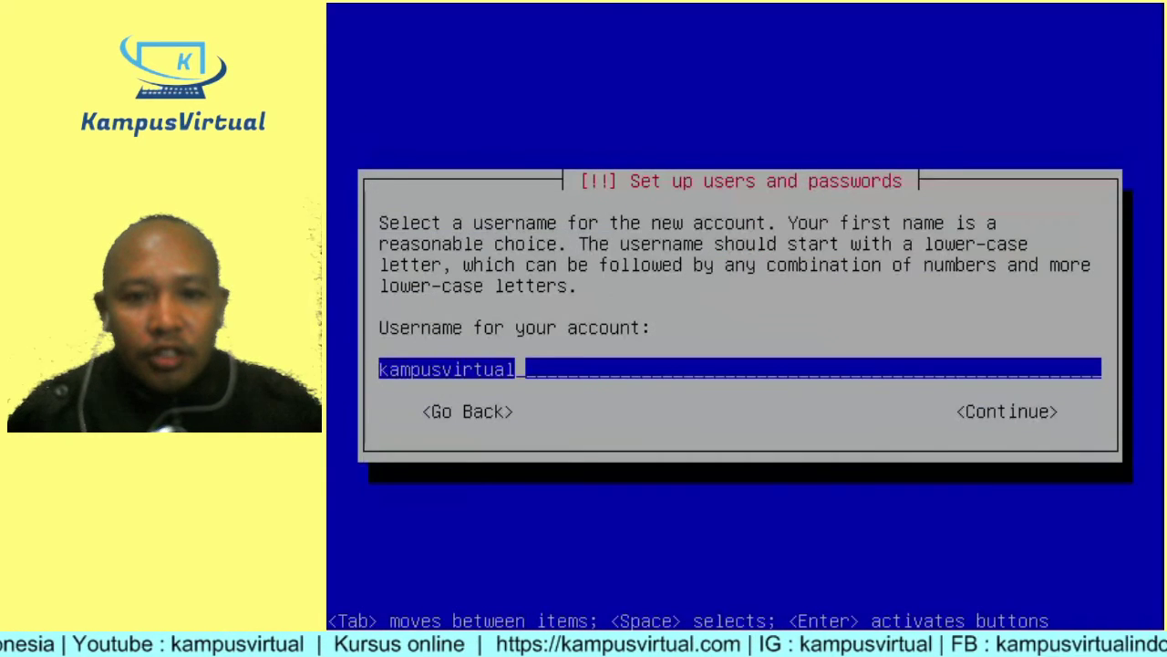
{"action": "key", "text": "Tab"}
{"action": "key", "text": "Return"}
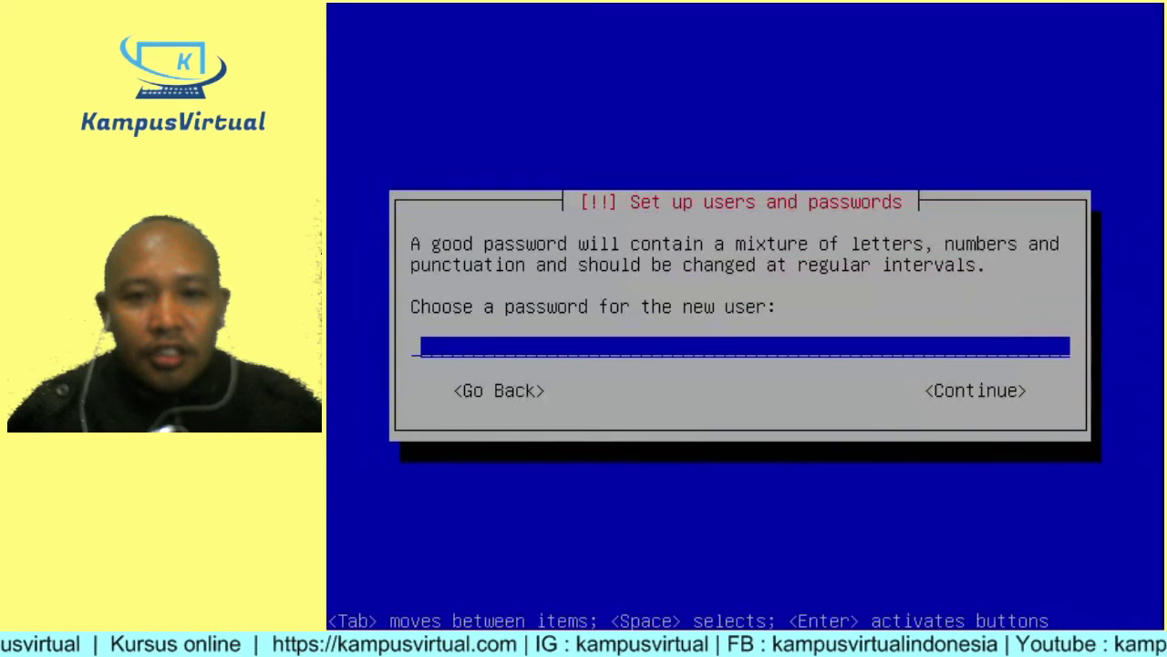
- Enter the account password for the new user and continue to its verification
{"action": "type", "text": "***"}
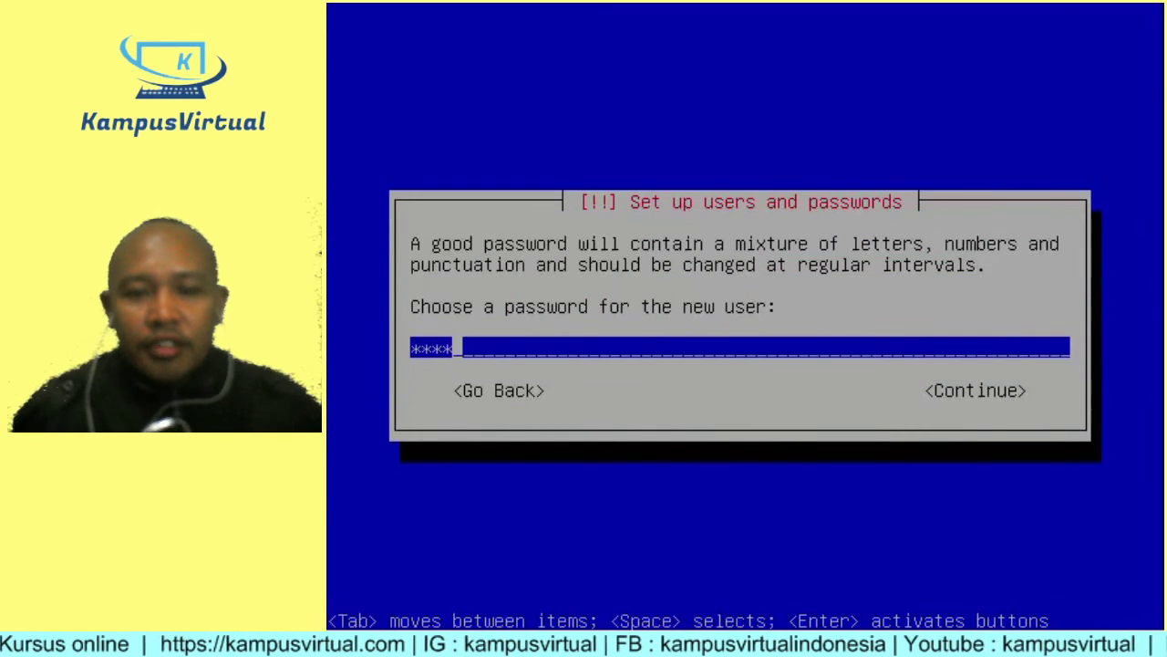
{"action": "key", "text": "BackSpace"}
{"action": "key", "text": "BackSpace"}
{"action": "key", "text": "BackSpace"}
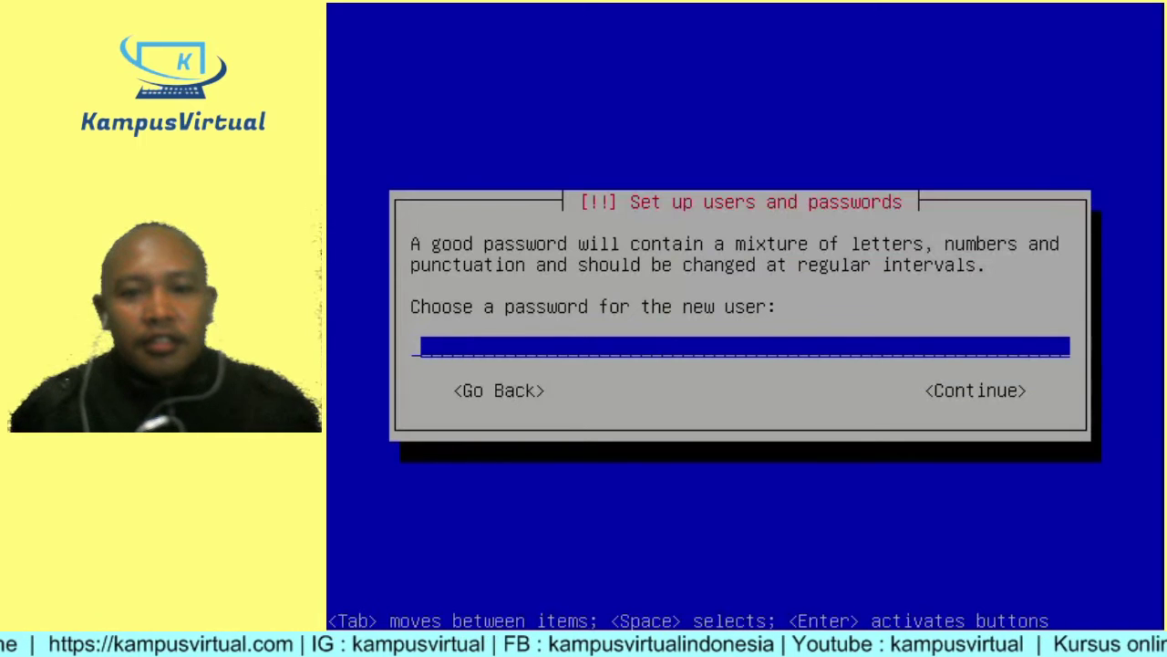
{"action": "type", "text": "******"}
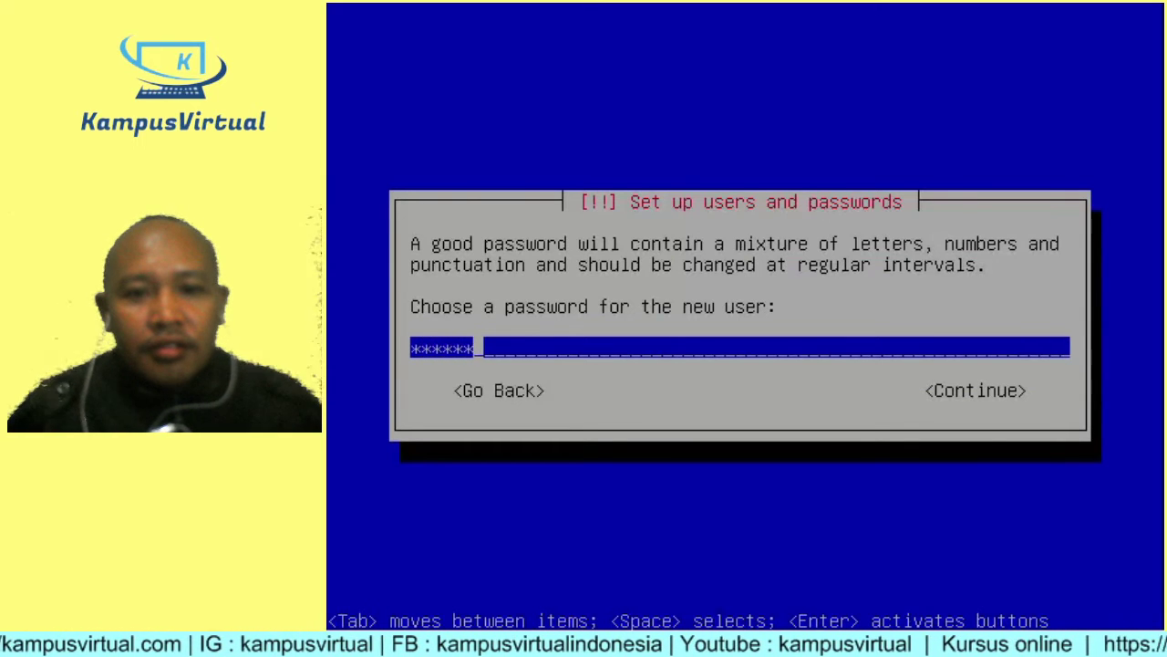
{"action": "type", "text": "*******"}
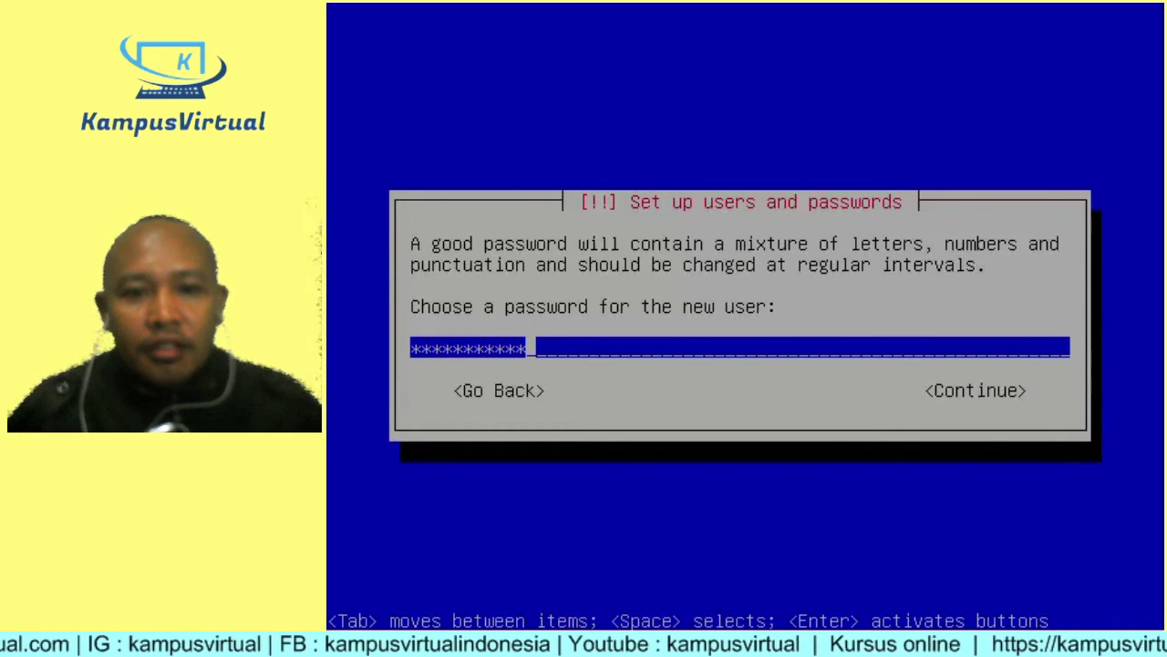
{"action": "key", "text": "Tab"}
{"action": "key", "text": "Return"}
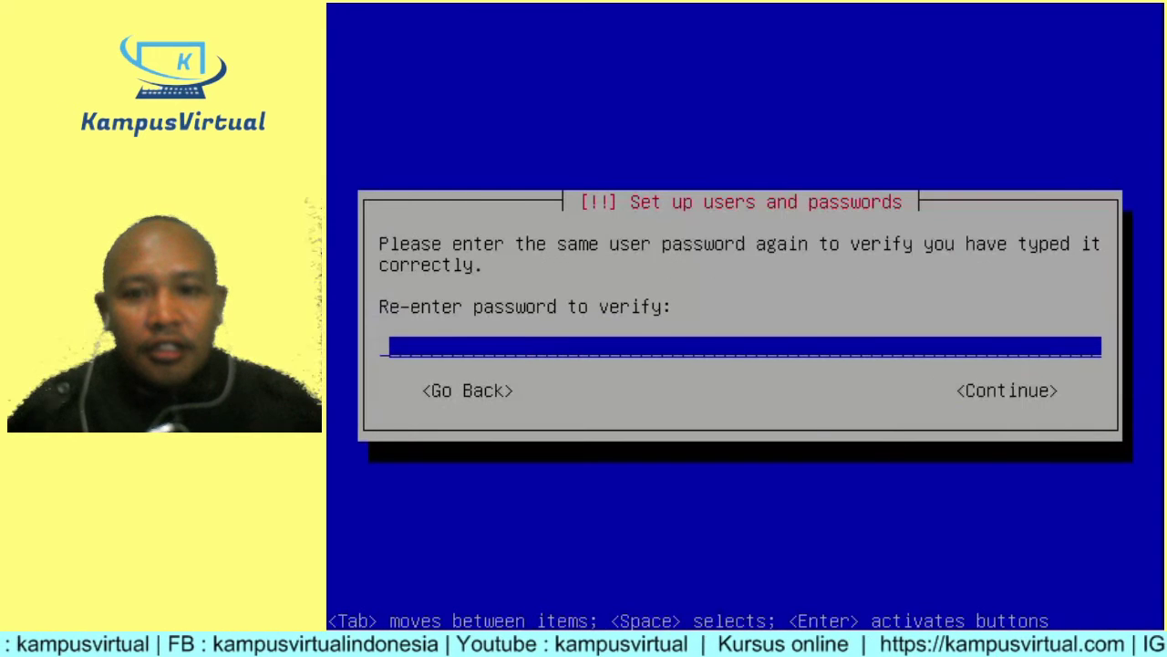
- Re-enter the new user's password to verify it and continue the installation
{"action": "type", "text": "********"}
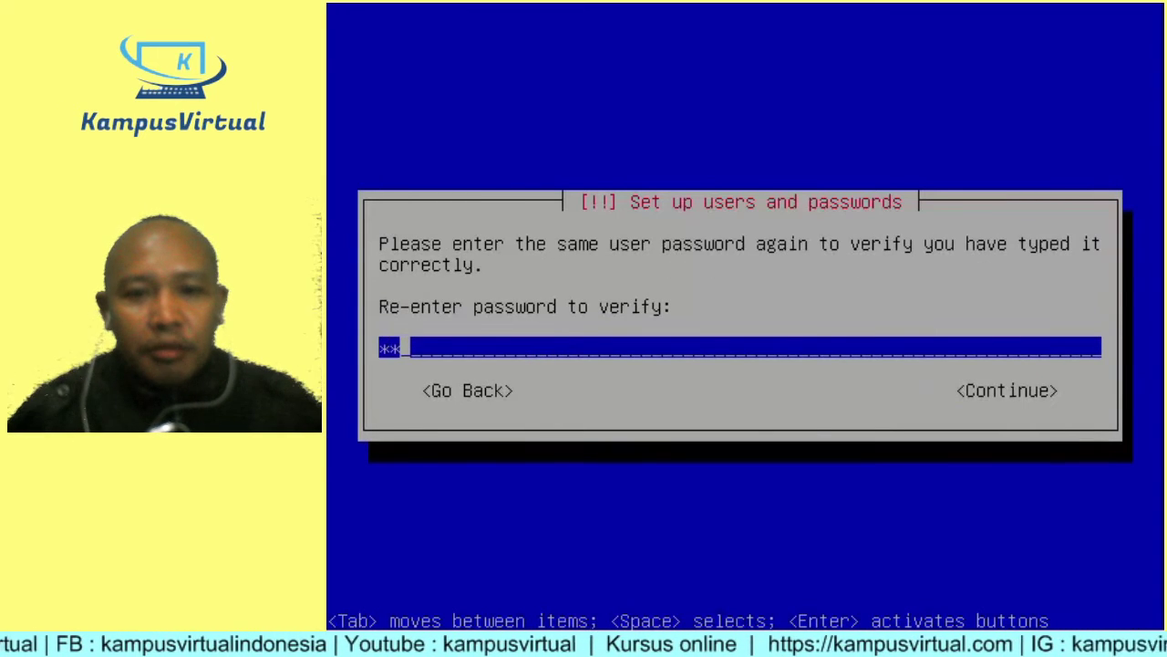
{"action": "type", "text": "*****"}
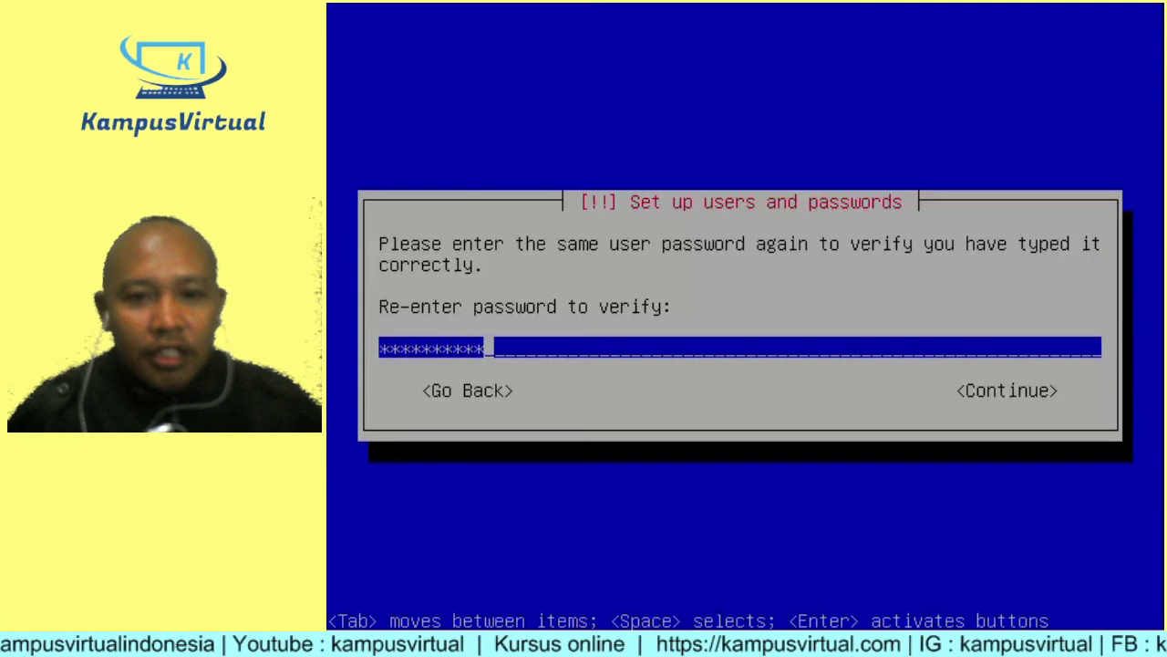
{"action": "key", "text": "Tab"}
{"action": "key", "text": "Return"}
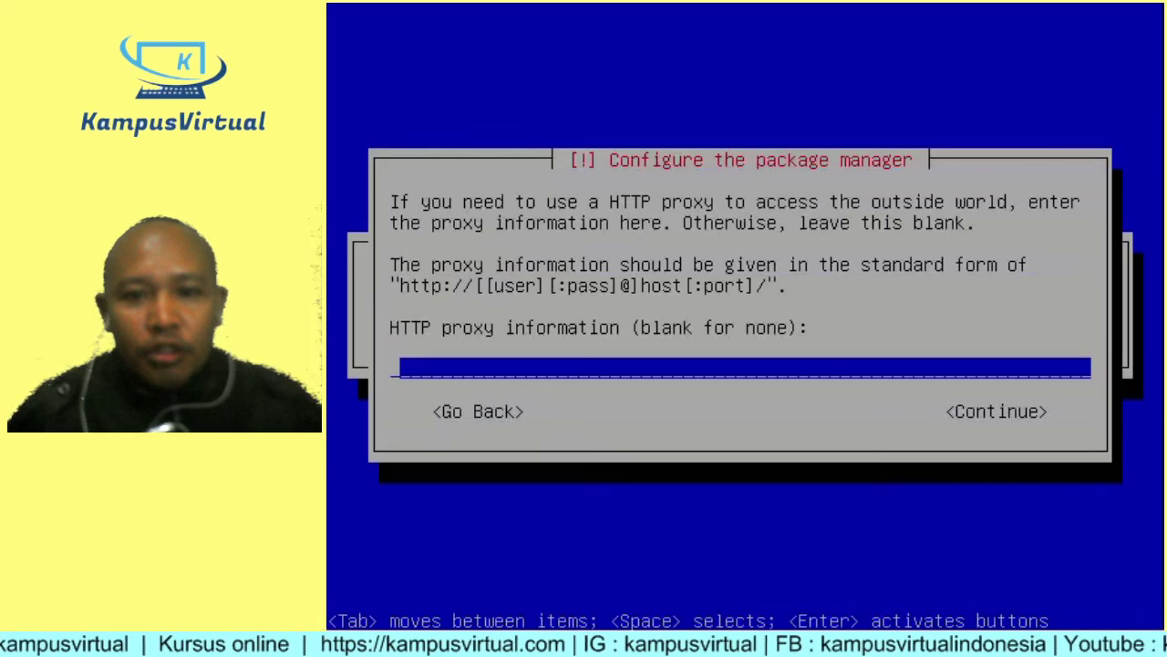
- Leave the HTTP proxy information blank and continue configuring the package manager
{"action": "key", "text": "Tab"}
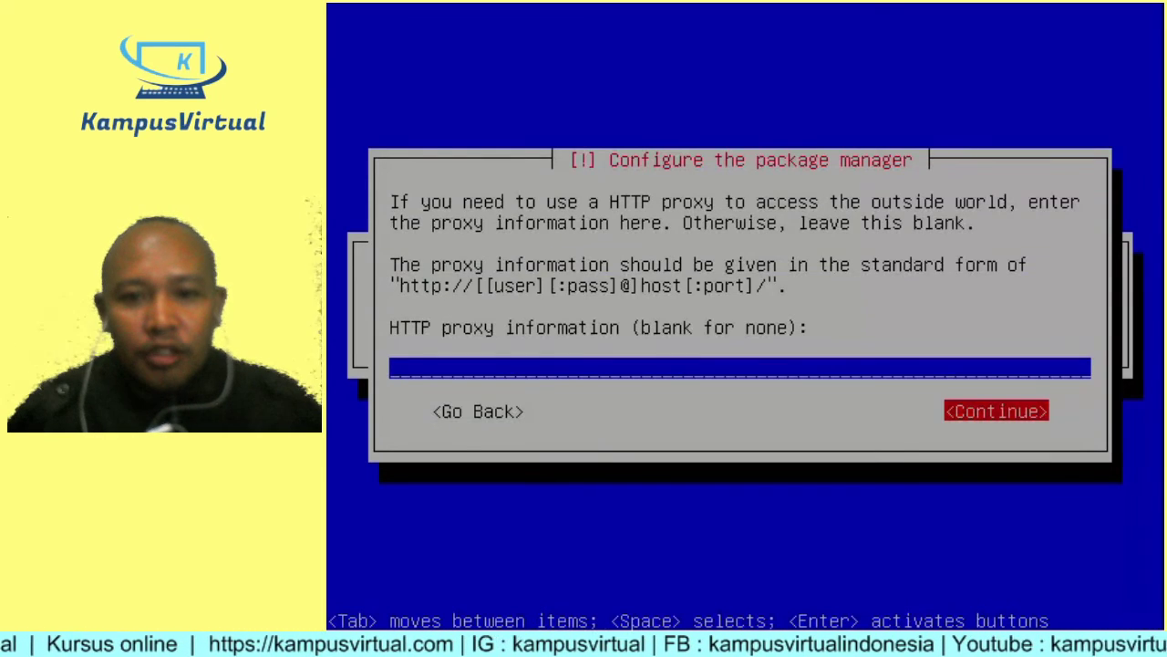
{"action": "key", "text": "Return"}
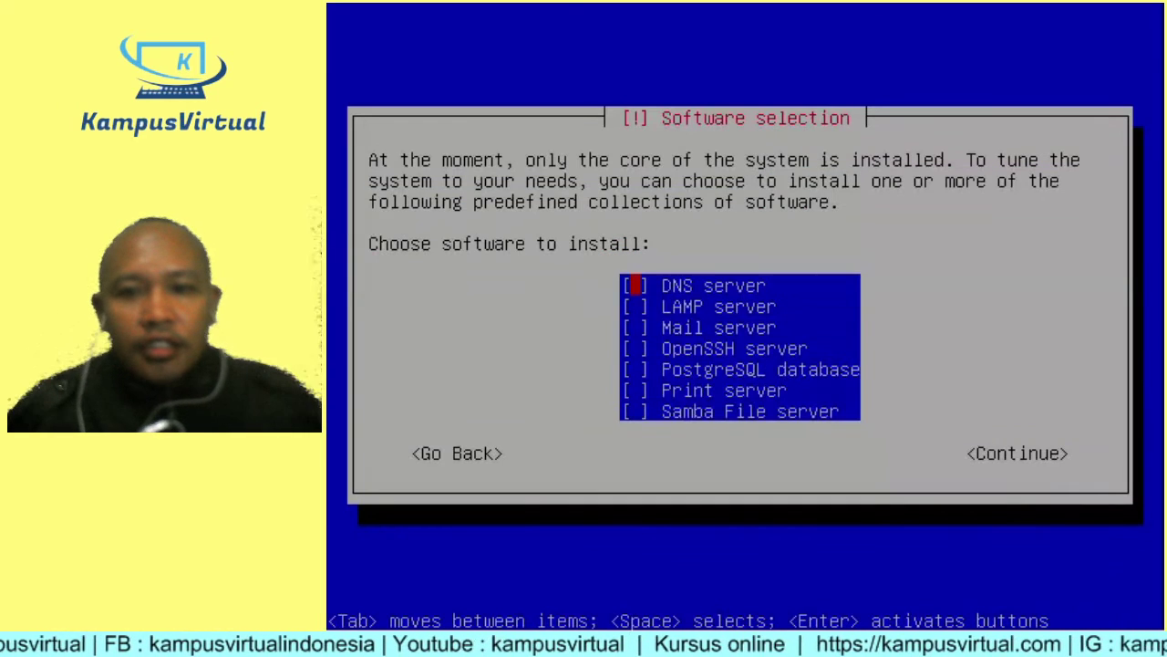
- Look through the predefined software collections offered for installation on the server
{"action": "key", "text": "Down"}
{"action": "key", "text": "Down"}
{"action": "key", "text": "Down"}
{"action": "key", "text": "Down"}
{"action": "key", "text": "Down"}
{"action": "key", "text": "Down"}
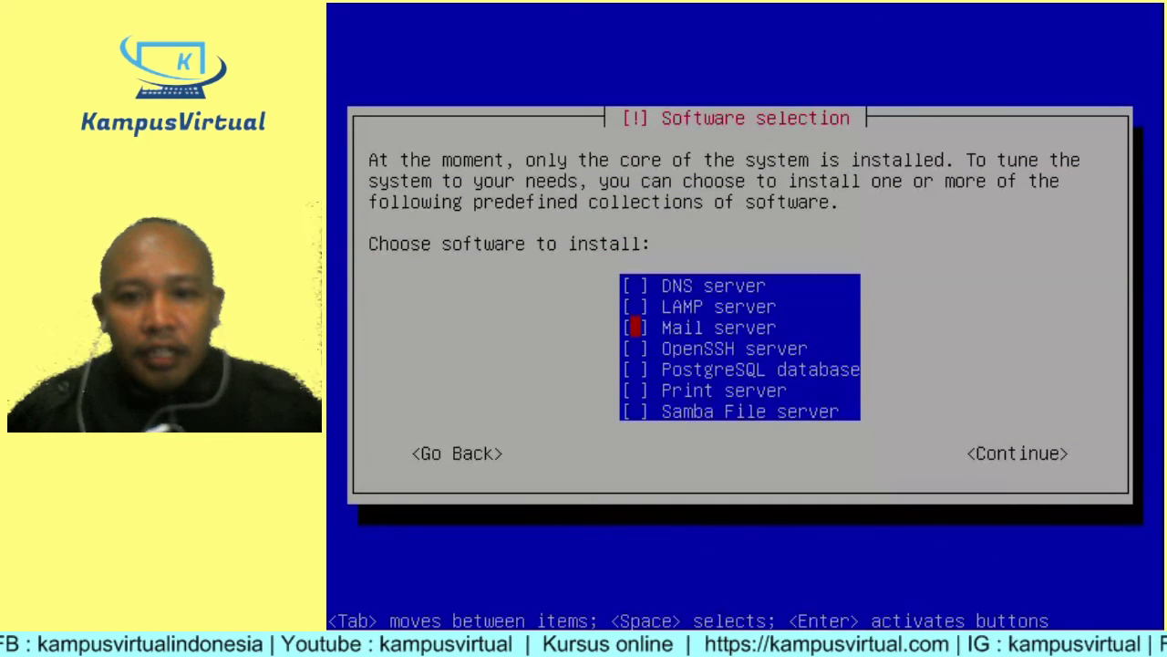
{"action": "key", "text": "Up"}
{"action": "key", "text": "Up"}
{"action": "key", "text": "Up"}
{"action": "key", "text": "Up"}
{"action": "key", "text": "Up"}
{"action": "key", "text": "Up"}
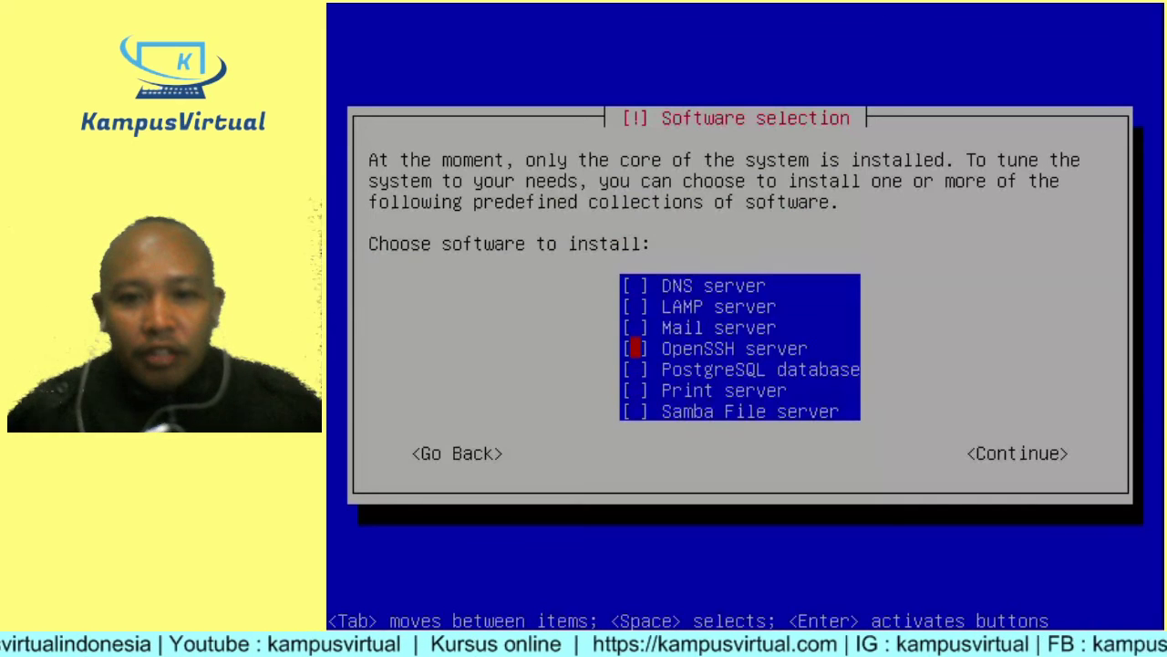
- Leave all the predefined software collections unselected and continue the installation with only the core system
{"action": "key", "text": "Down"}
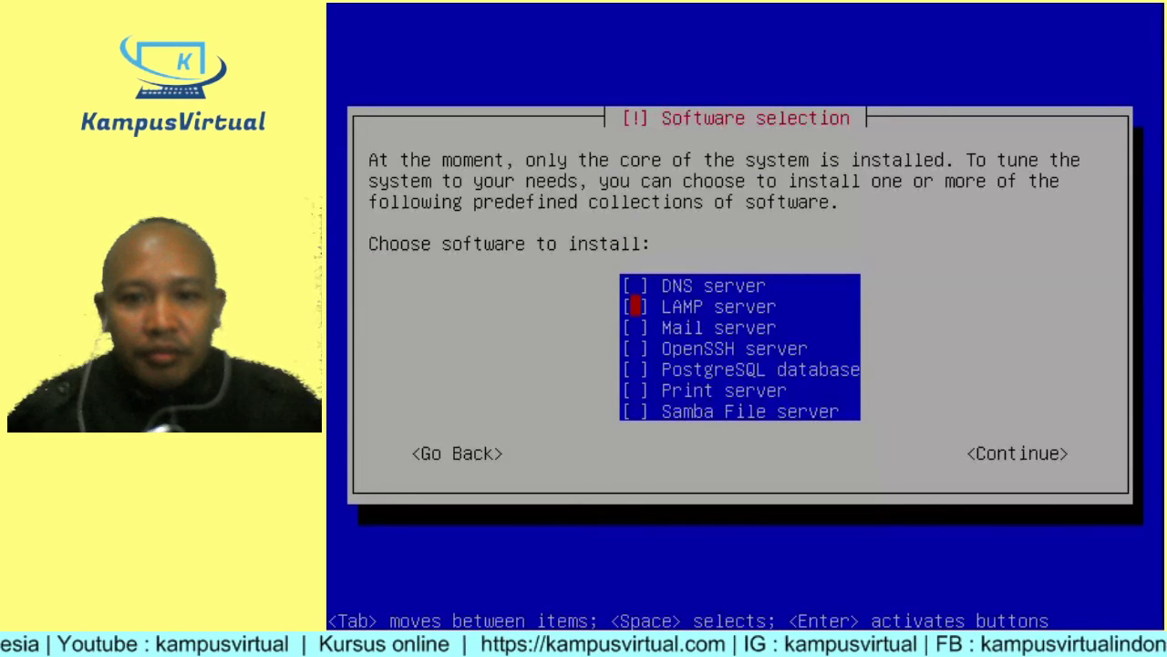
{"action": "key", "text": "Up"}
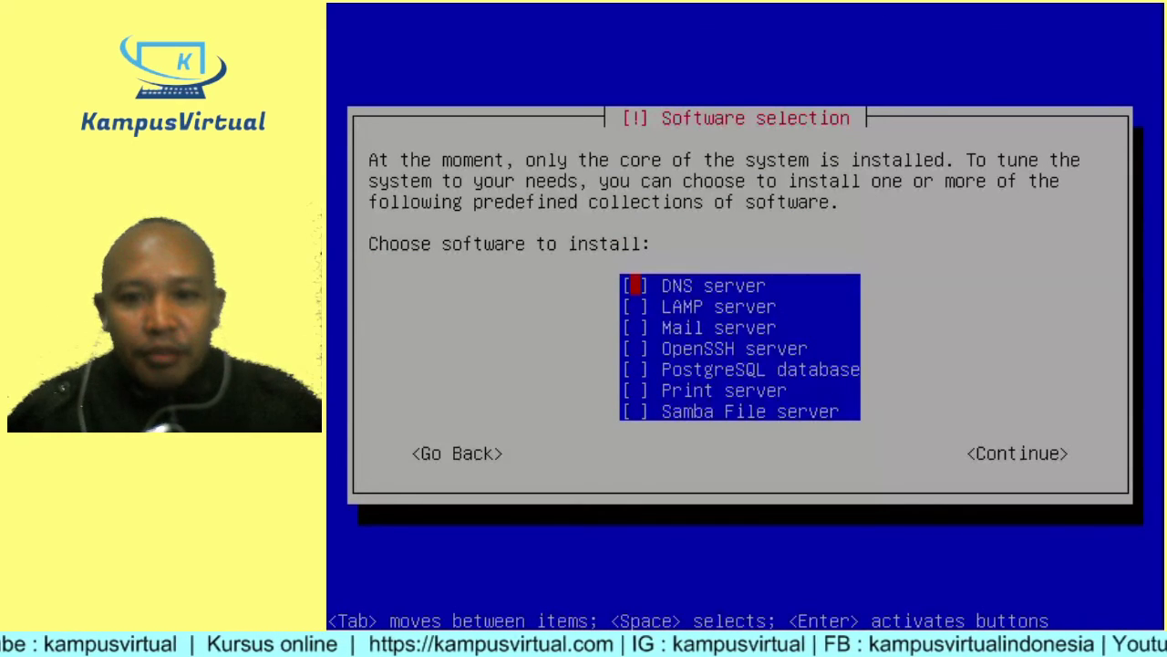
{"action": "key", "text": "Down"}
{"action": "key", "text": "Up"}
{"action": "key", "text": "Tab"}
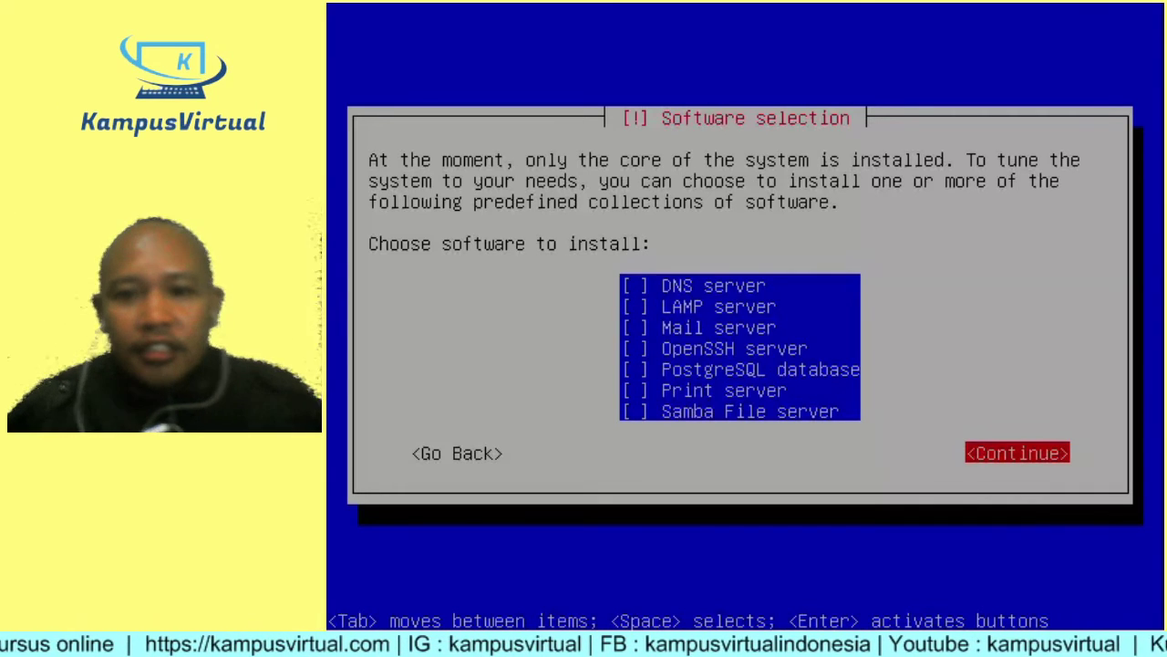
{"action": "key", "text": "Return"}
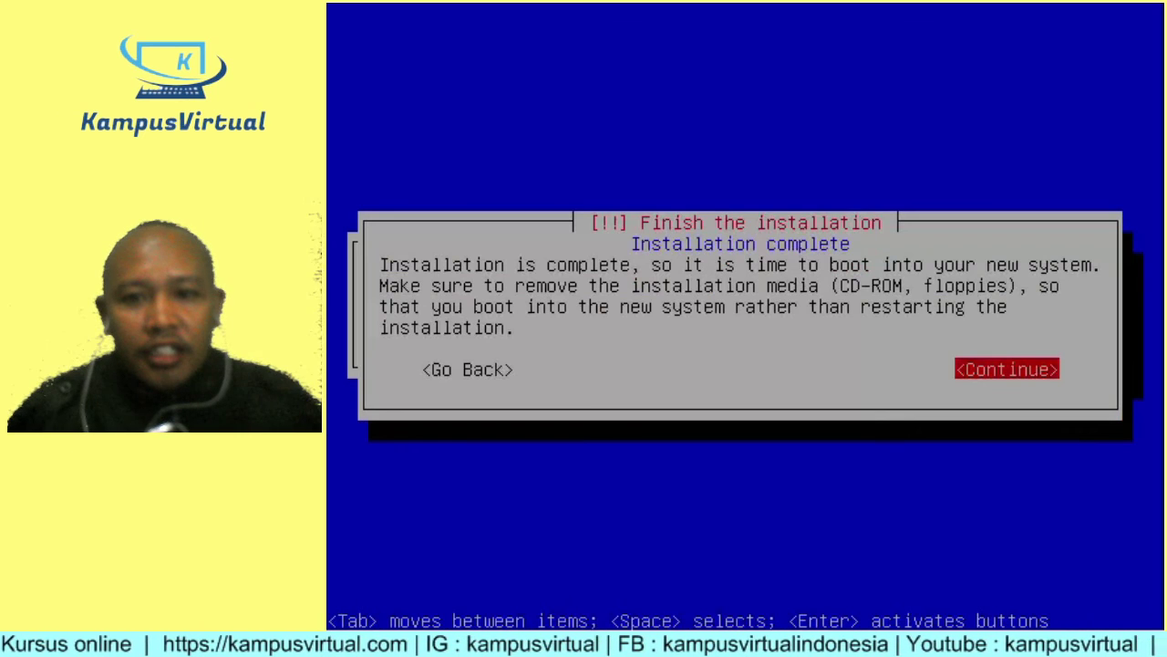
- Finish the installation by booting into the new system, and log in as kampusvirtual with the account password
{"action": "key", "text": "Return"}
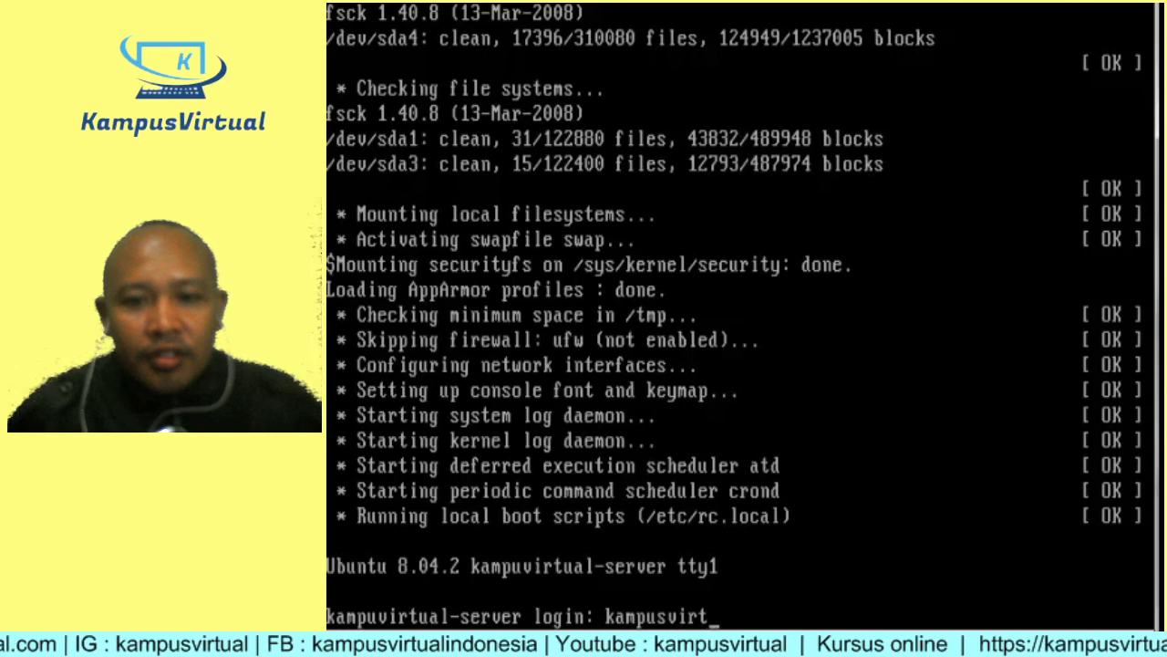
{"action": "key", "text": "Return"}
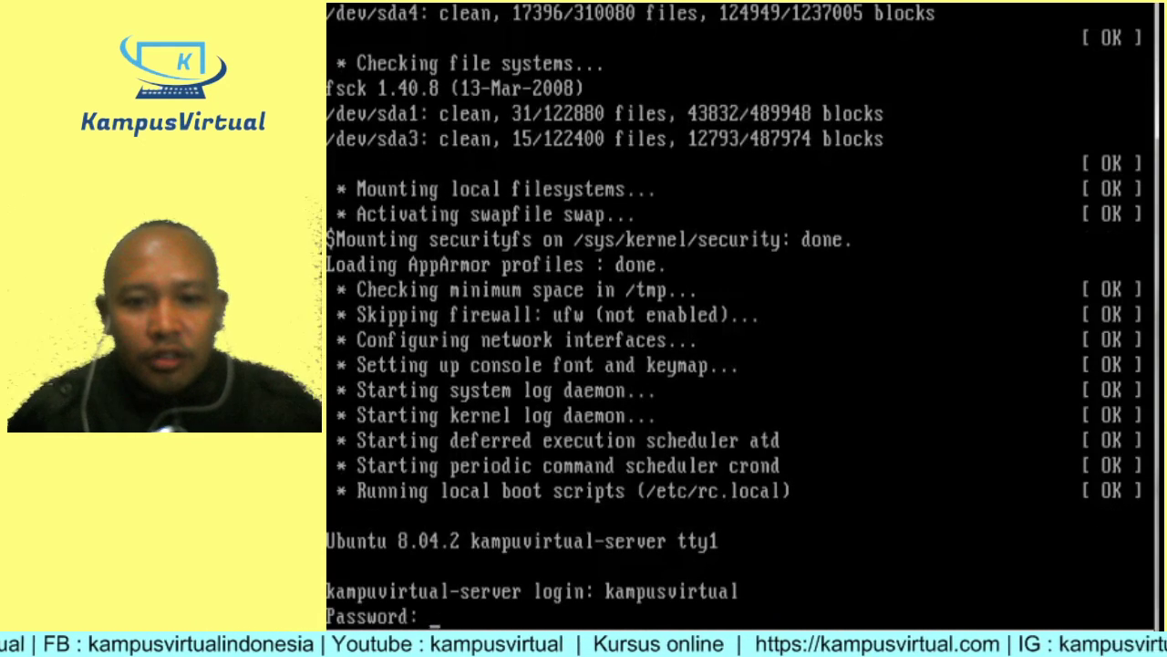
{"action": "key", "text": "Return"}
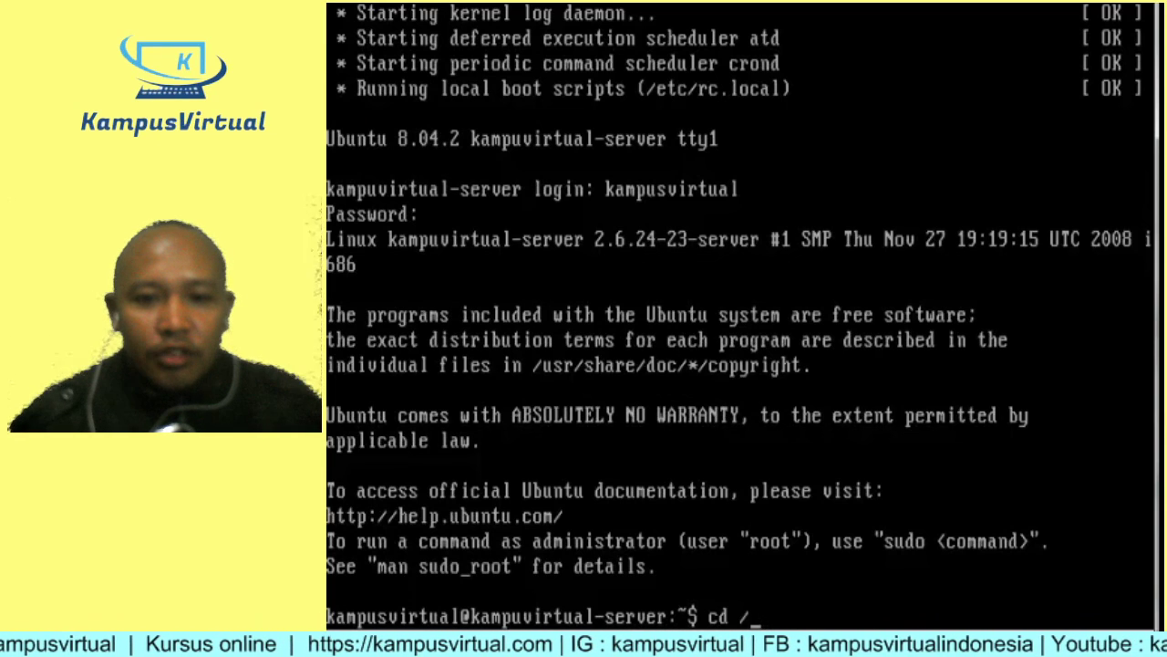
- Change to the /home directory and list its contents with ls and in long format with ls -l
{"action": "type", "text": "cd /home"}
{"action": "key", "text": "Return"}
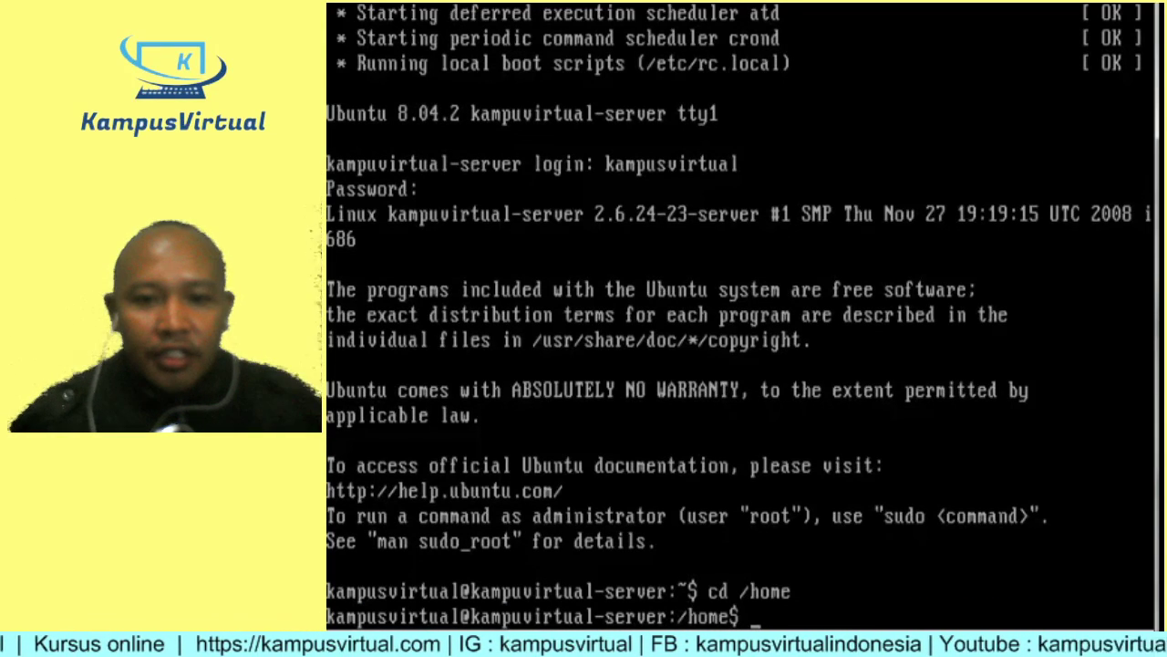
{"action": "type", "text": "ls"}
{"action": "key", "text": "Return"}
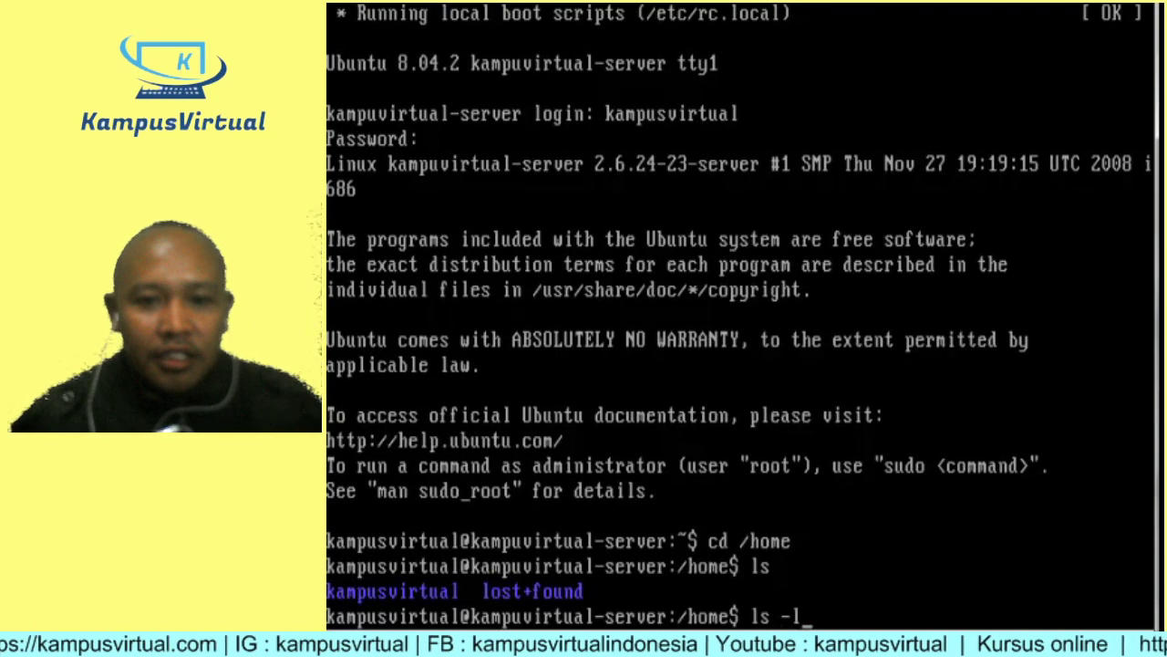
{"action": "type", "text": "ls -l"}
{"action": "key", "text": "Return"}
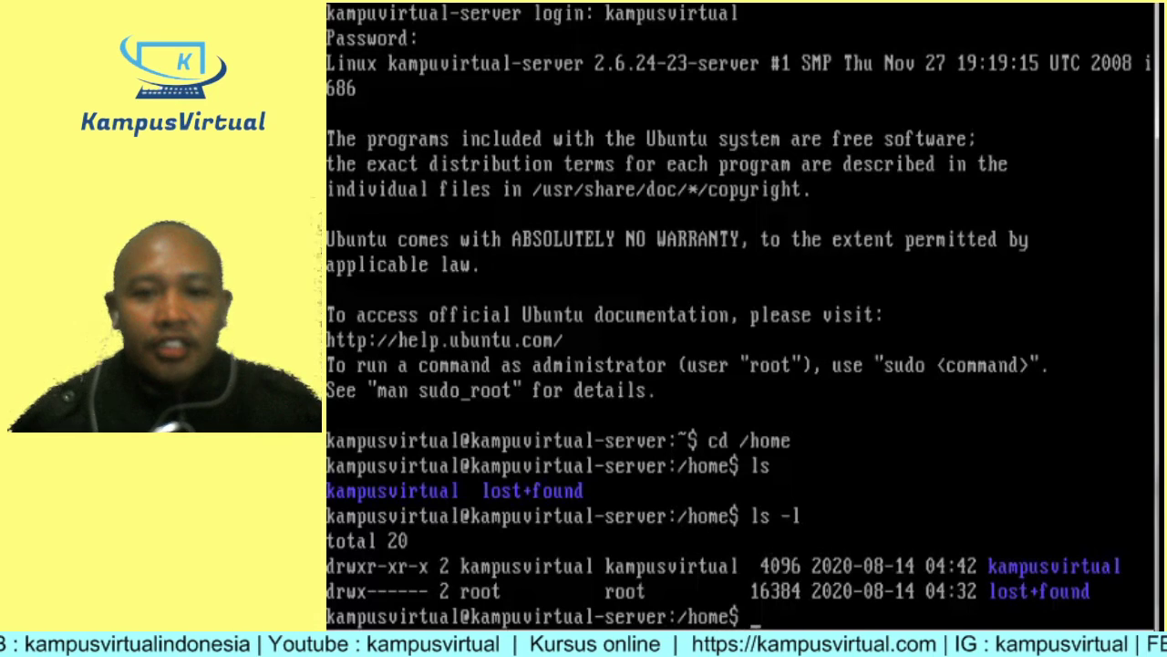
- Try to start the mc file manager, and list the /home contents again with dir and ls -l
{"action": "type", "text": "mc"}
{"action": "key", "text": "Return"}
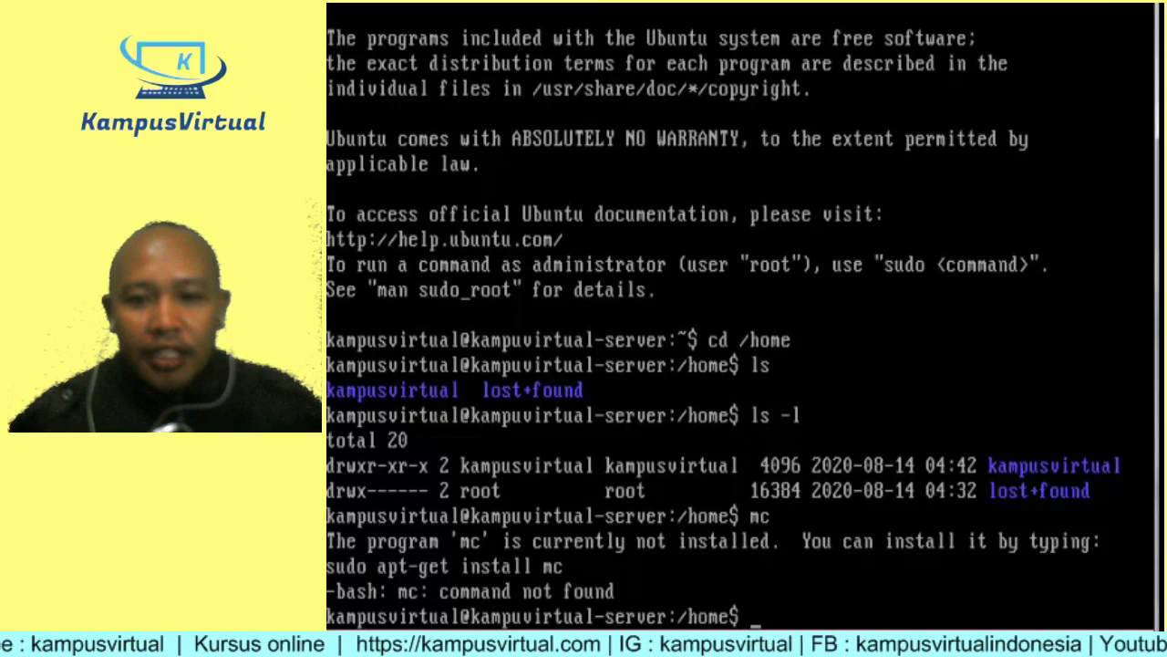
{"action": "type", "text": "dir"}
{"action": "key", "text": "Return"}
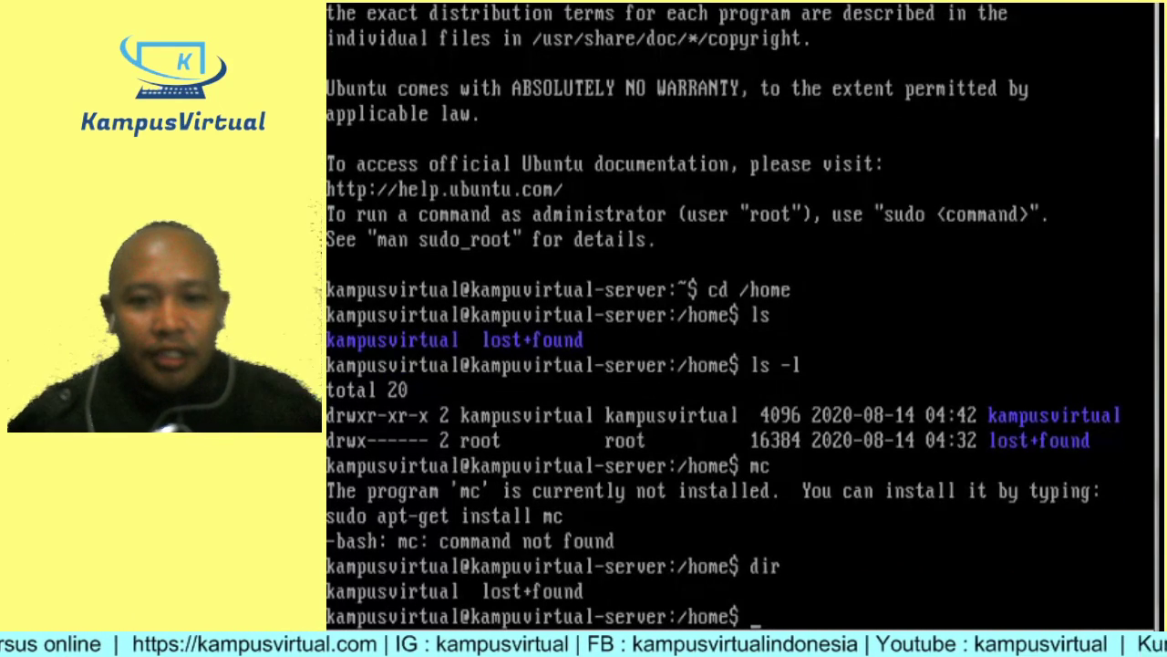
{"action": "type", "text": "ls -l"}
{"action": "key", "text": "Return"}
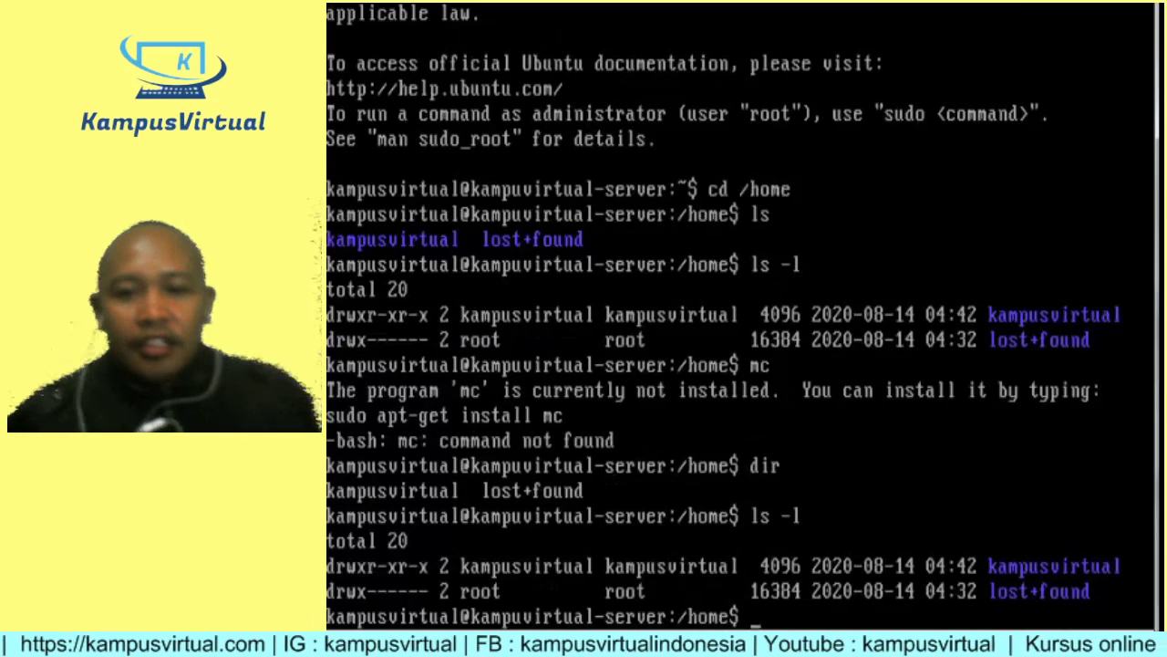